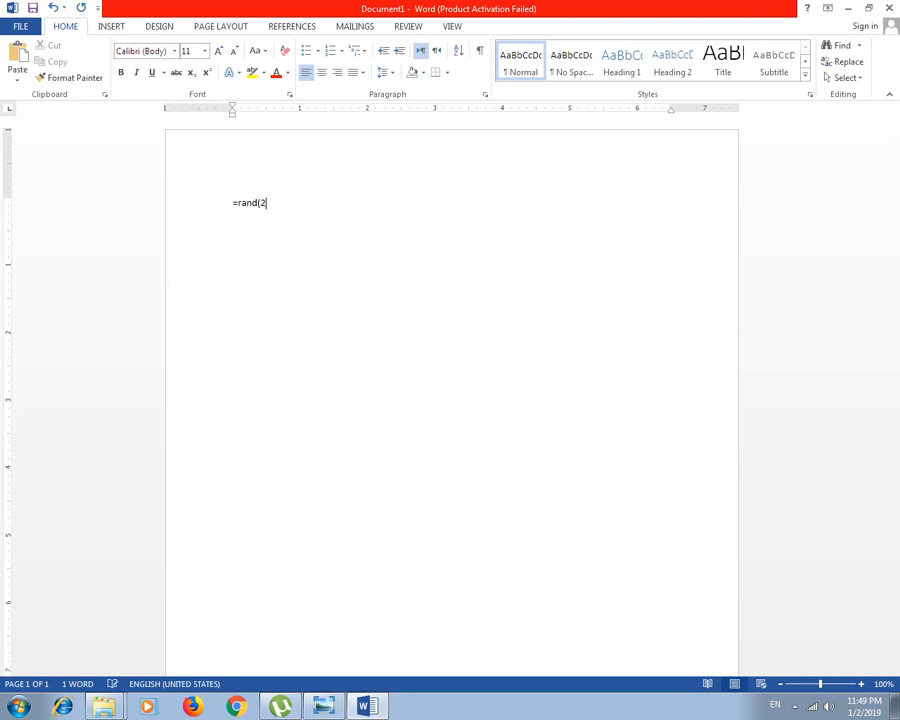
# Step: Generate two paragraphs of sample text in the blank document with the =rand formula
pyautogui.press('Return')
pyautogui.scroll(1, 312, 192)
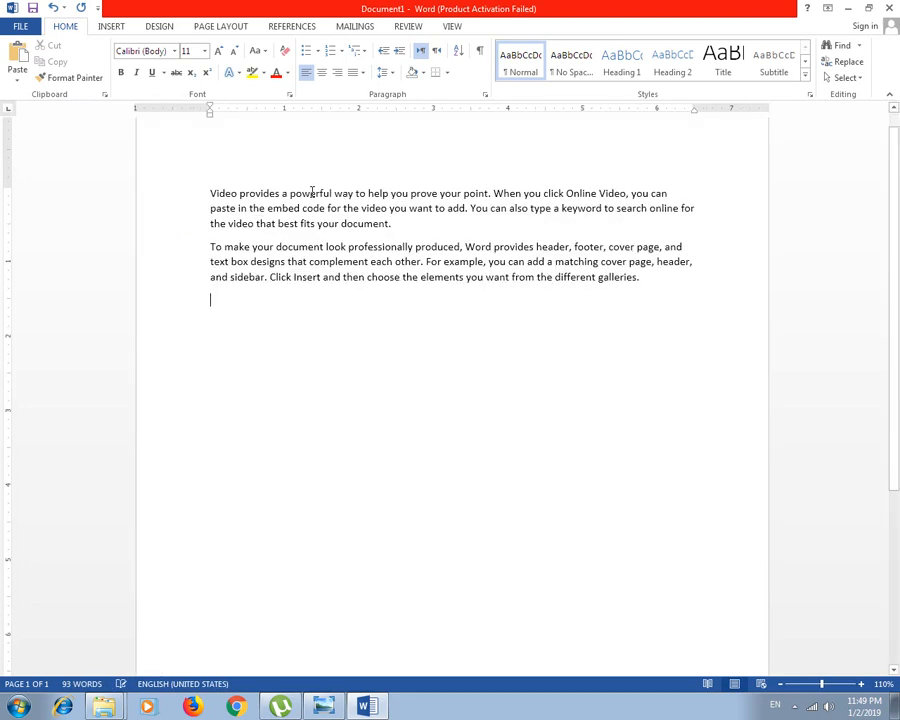
pyautogui.scroll(1, 236, 231)
# Step: Apply a blue text effect with a reflection to the entire first paragraph
pyautogui.moveTo(210, 212); pyautogui.dragTo(617, 249)
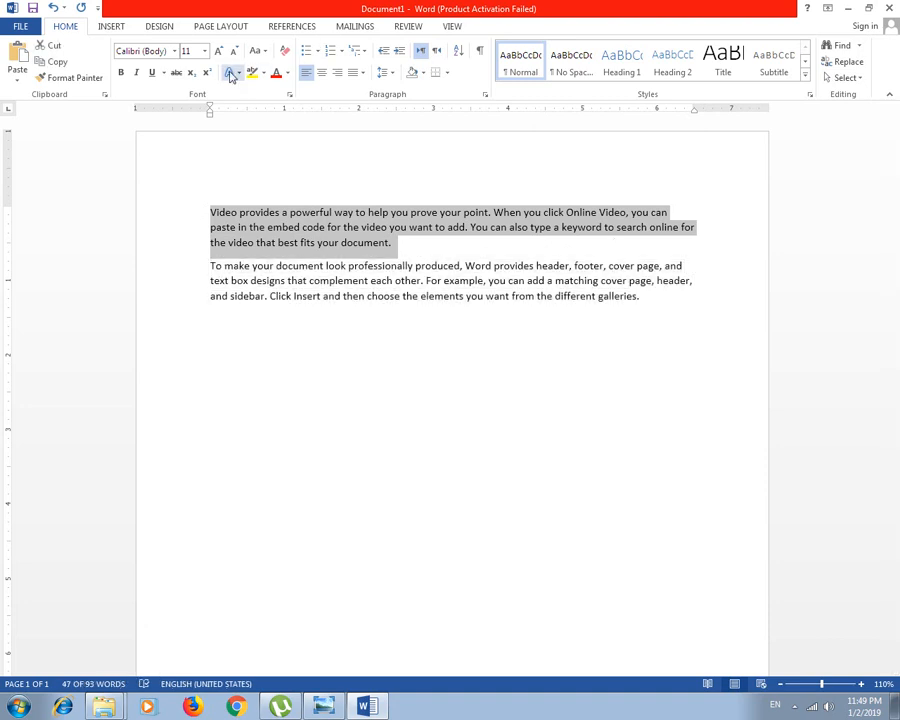
pyautogui.click(231, 75)
pyautogui.click(279, 152)
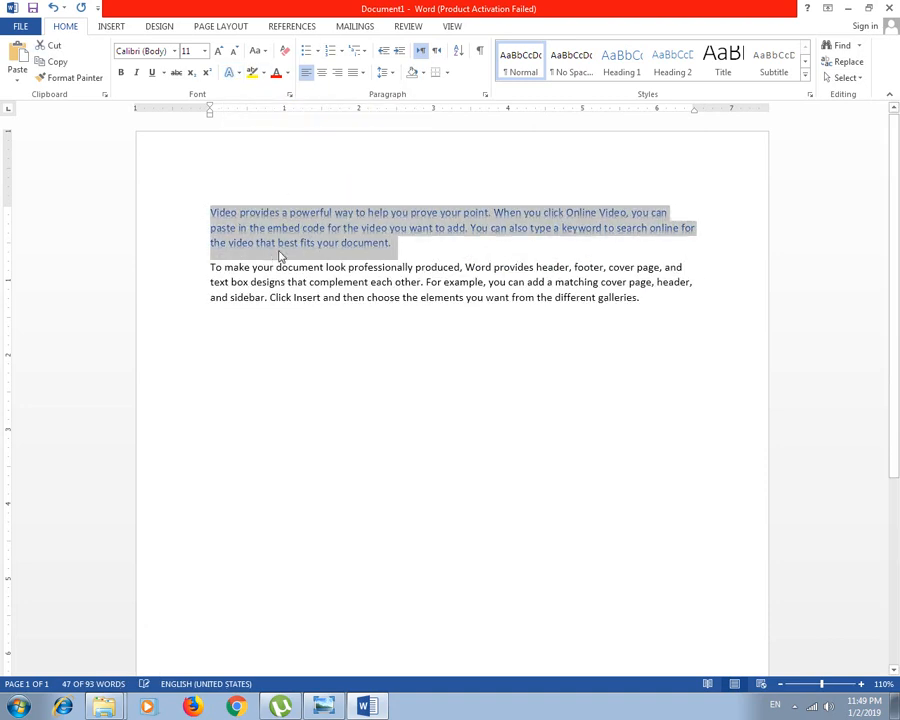
# Step: Set the first paragraph's font size to 18 and its font to Algerian
pyautogui.click(204, 51)
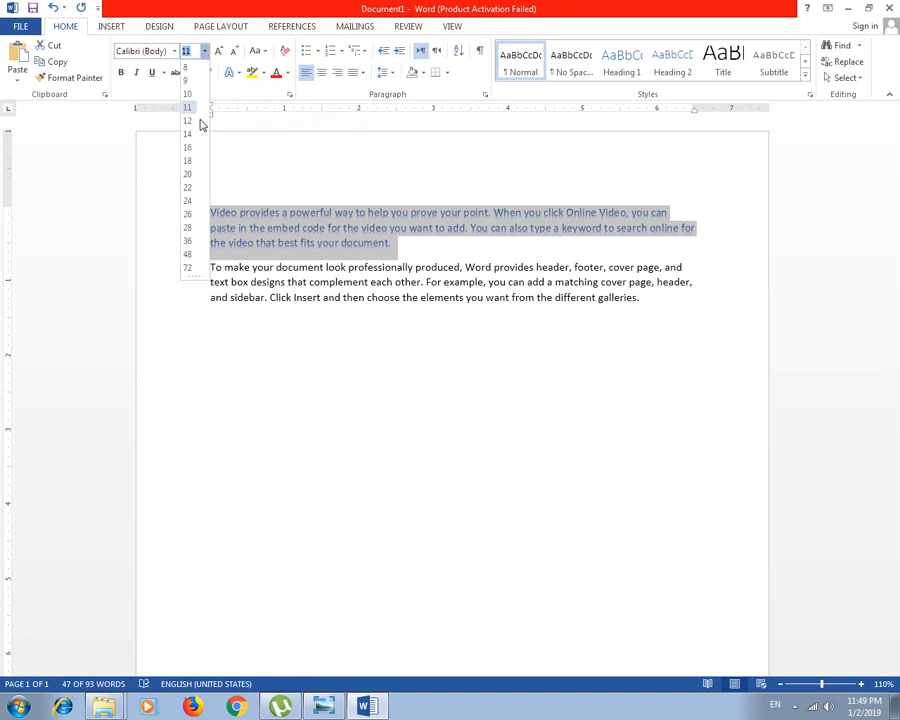
pyautogui.click(191, 161)
pyautogui.click(174, 52)
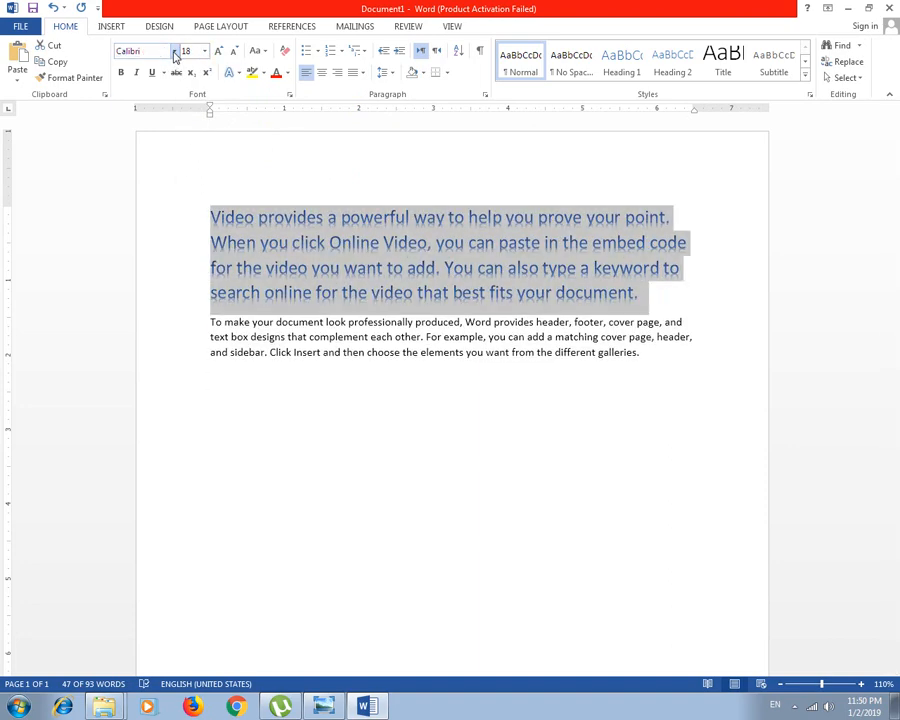
pyautogui.click(160, 203)
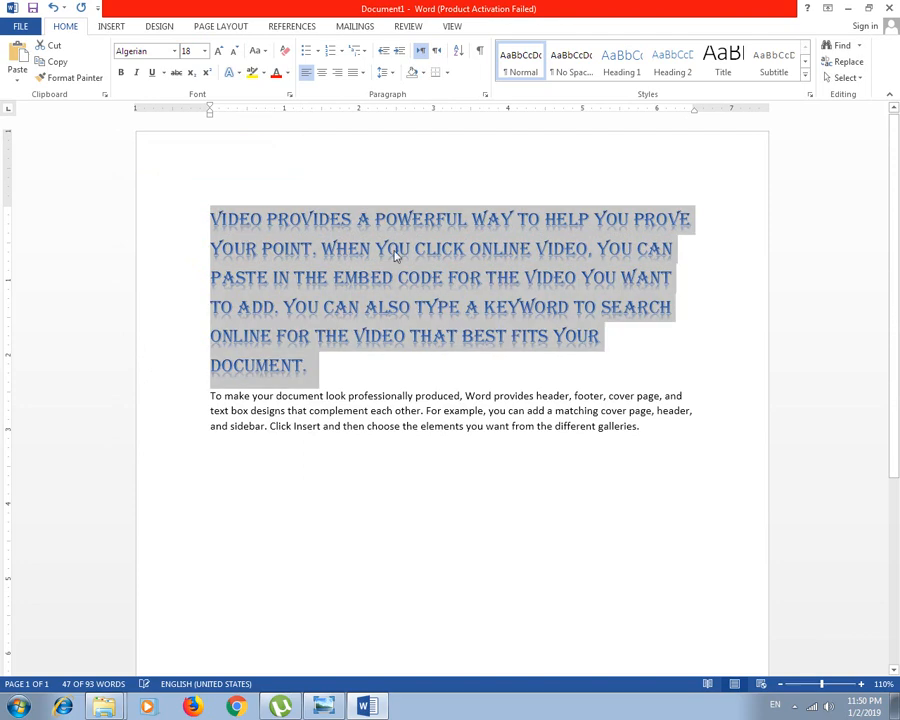
# Step: Try yellow on the first paragraph's text, and settle on the standard light blue font color
pyautogui.click(287, 73)
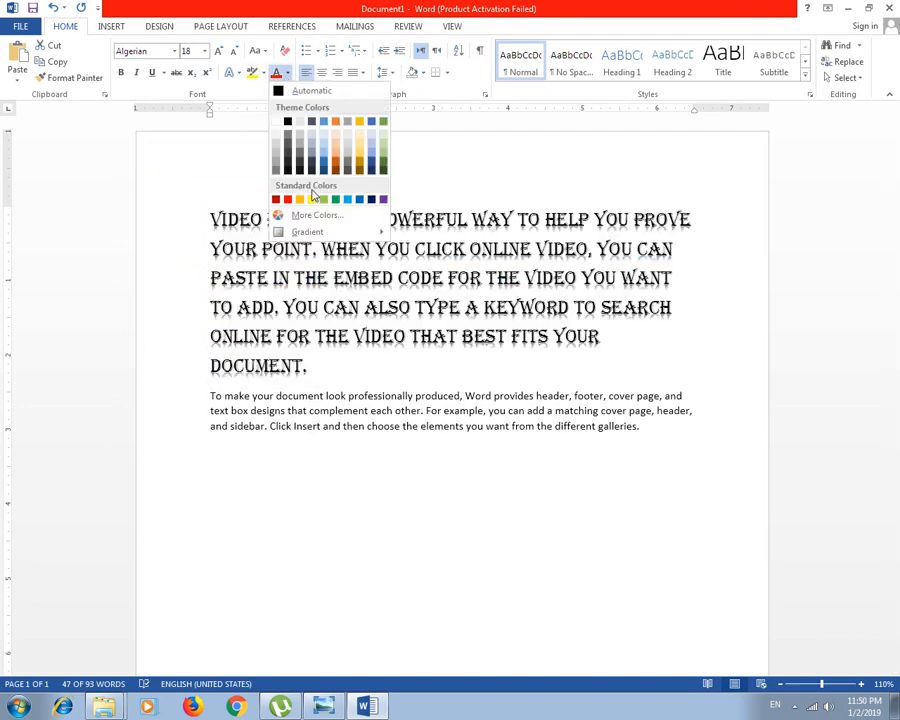
pyautogui.click(311, 200)
pyautogui.click(287, 73)
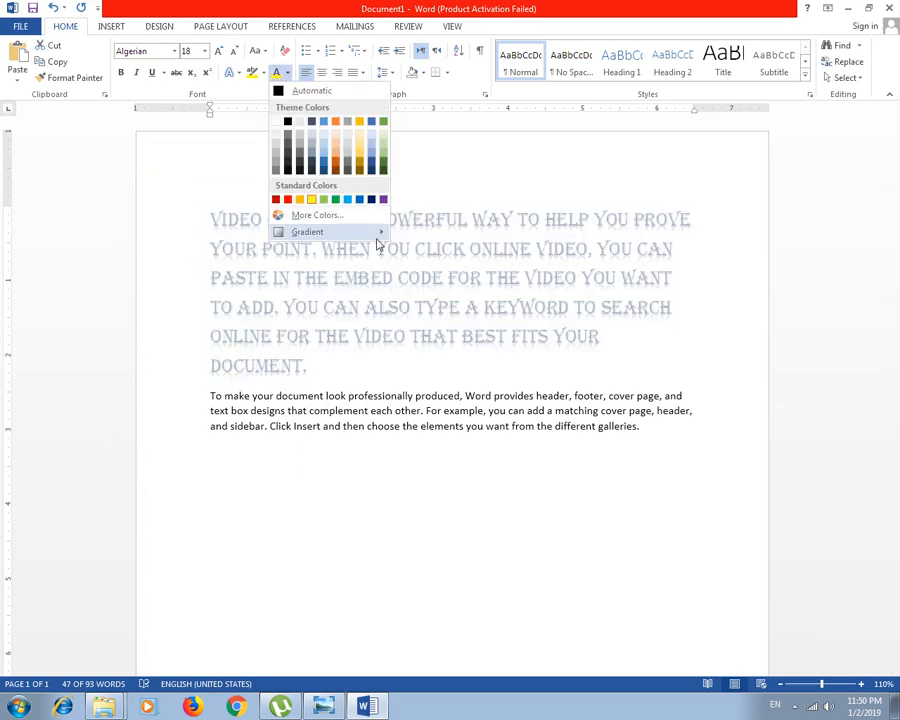
pyautogui.click(346, 200)
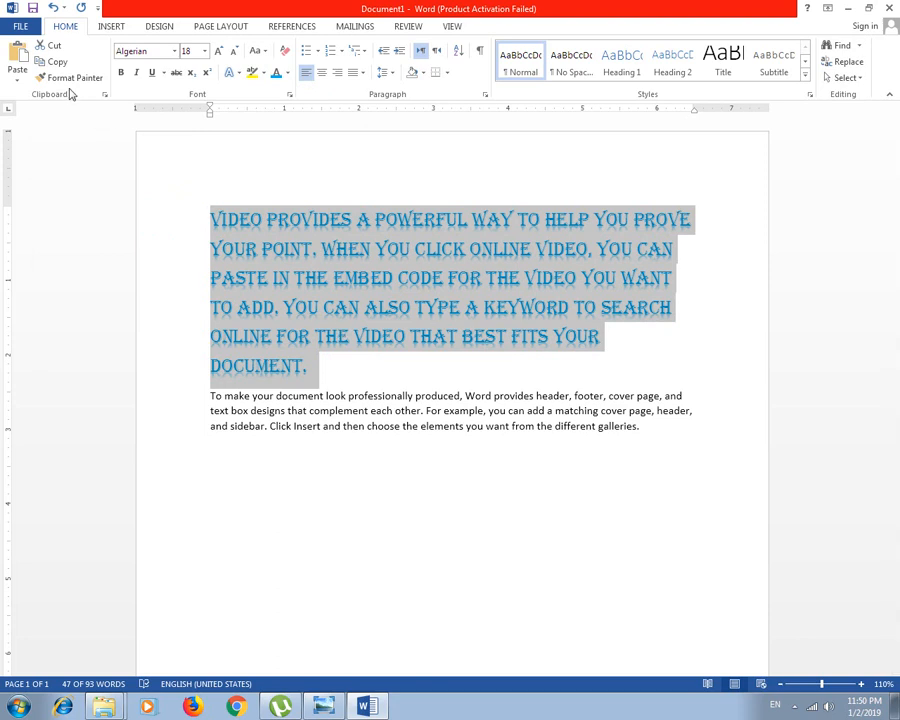
pyautogui.click(267, 307)
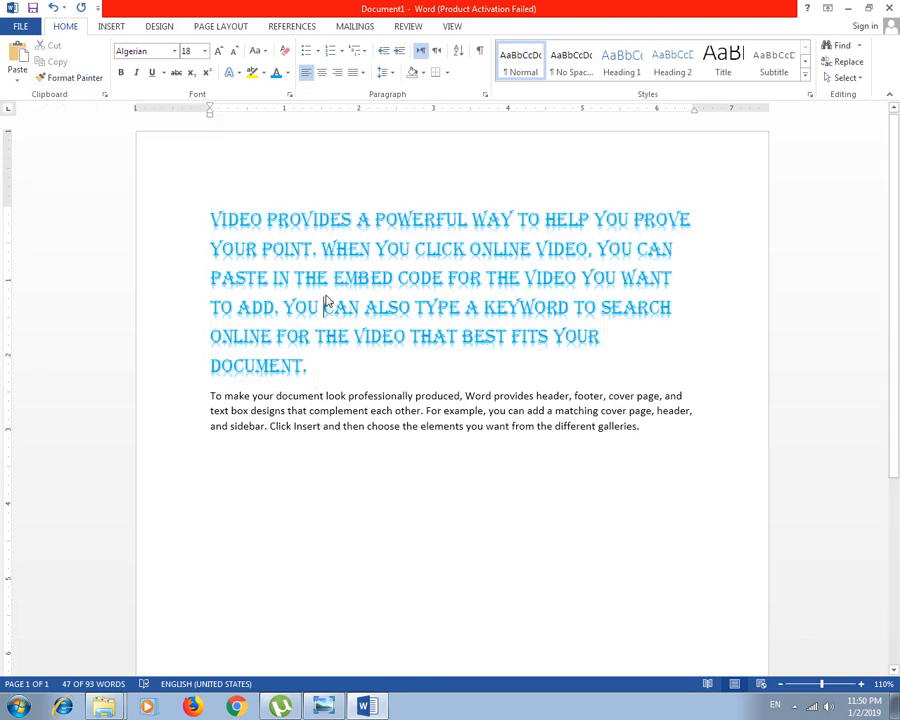
pyautogui.moveTo(210, 395); pyautogui.dragTo(638, 426)
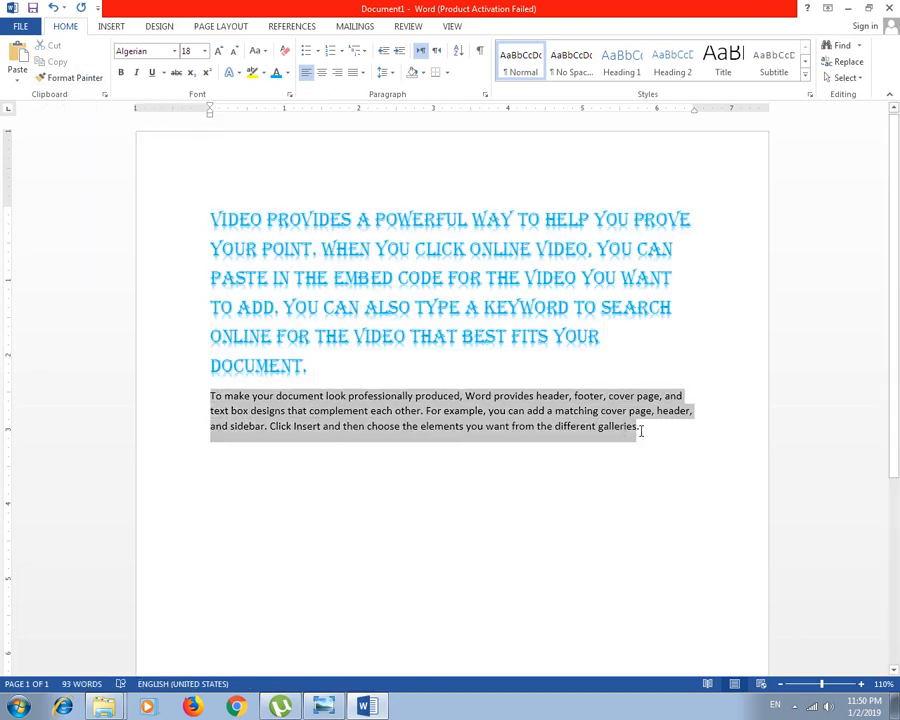
pyautogui.moveTo(209, 218); pyautogui.dragTo(388, 372)
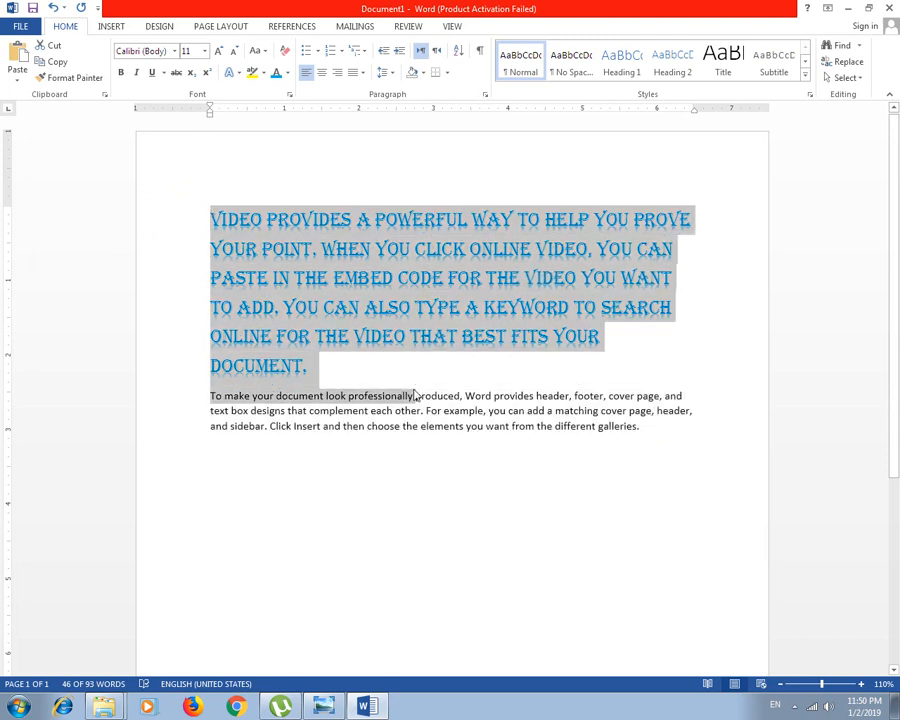
pyautogui.click(330, 219)
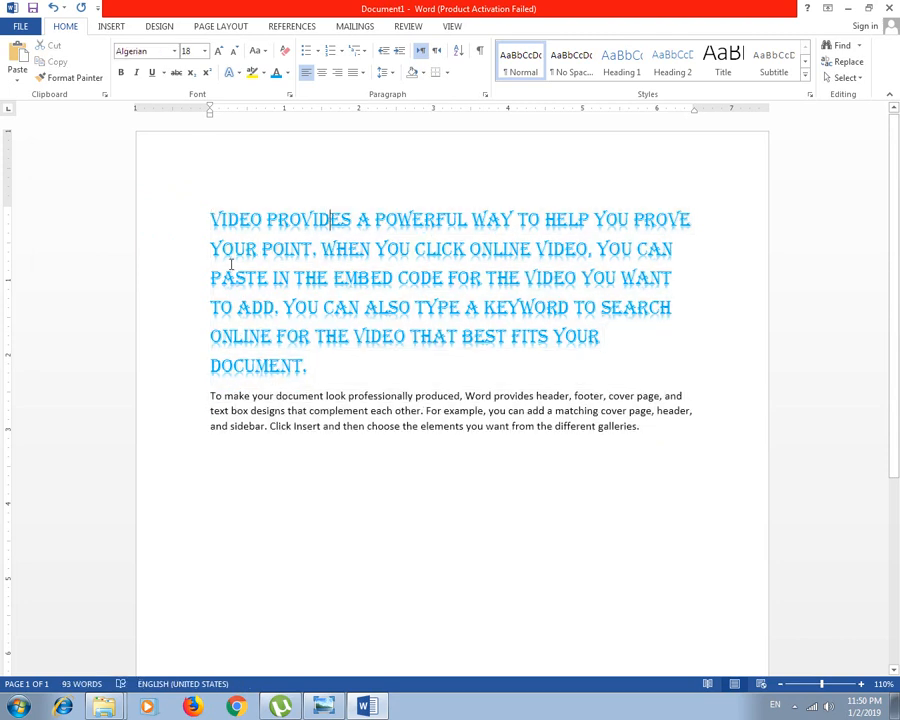
pyautogui.moveTo(210, 219); pyautogui.dragTo(374, 368)
pyautogui.click(402, 410)
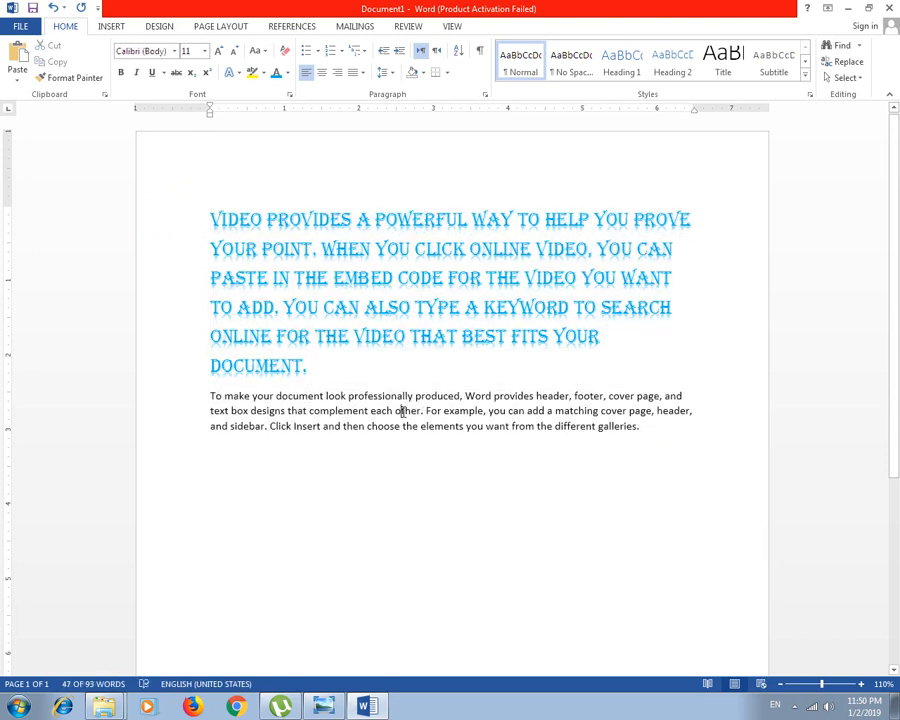
pyautogui.moveTo(206, 395); pyautogui.dragTo(788, 481)
pyautogui.click(484, 464)
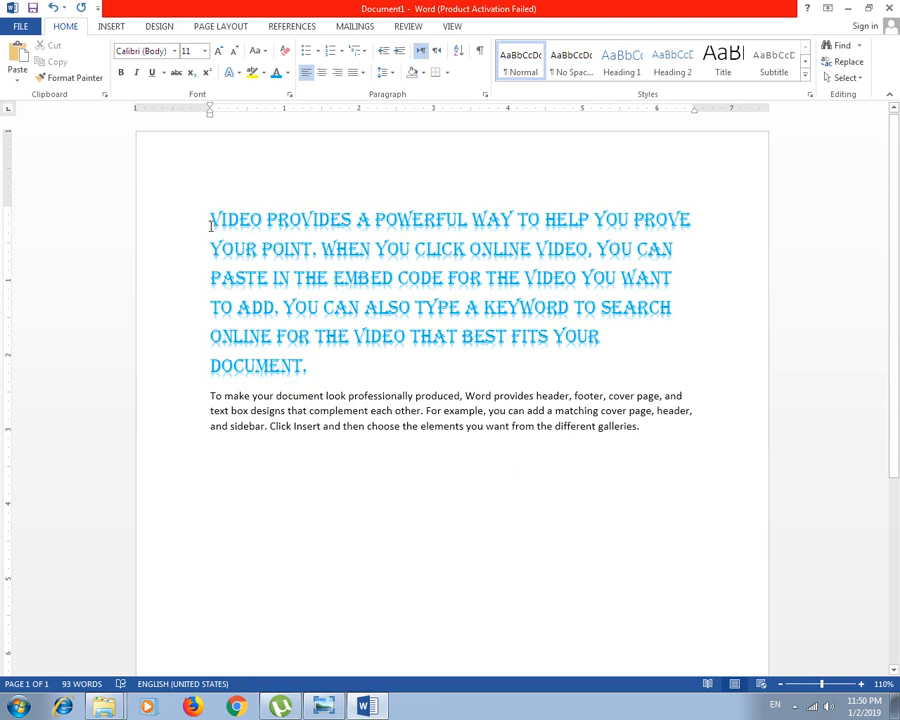
pyautogui.moveTo(207, 219); pyautogui.dragTo(355, 220)
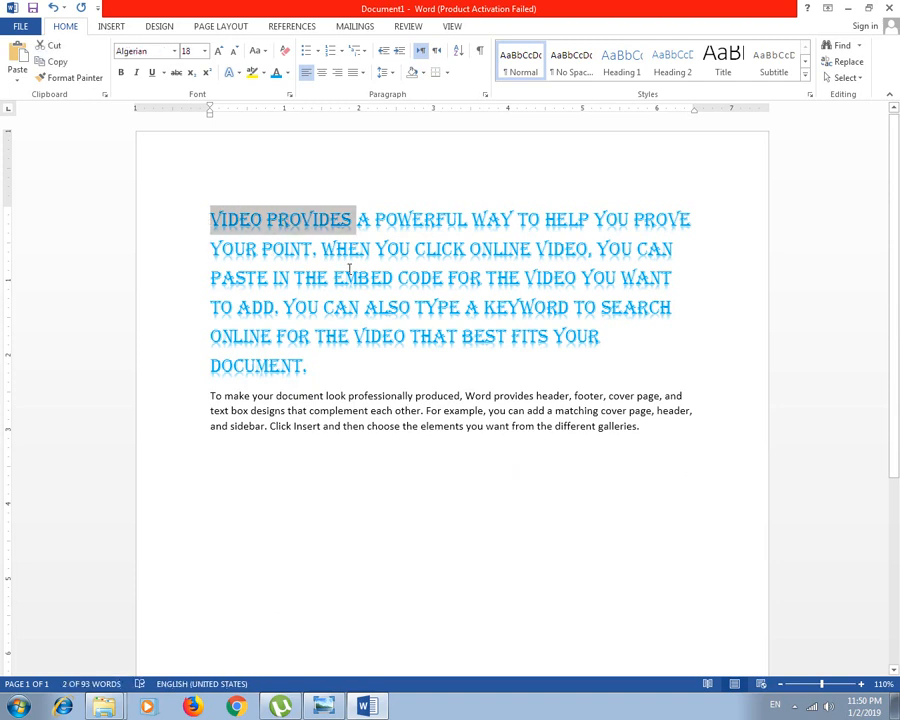
pyautogui.click(314, 274)
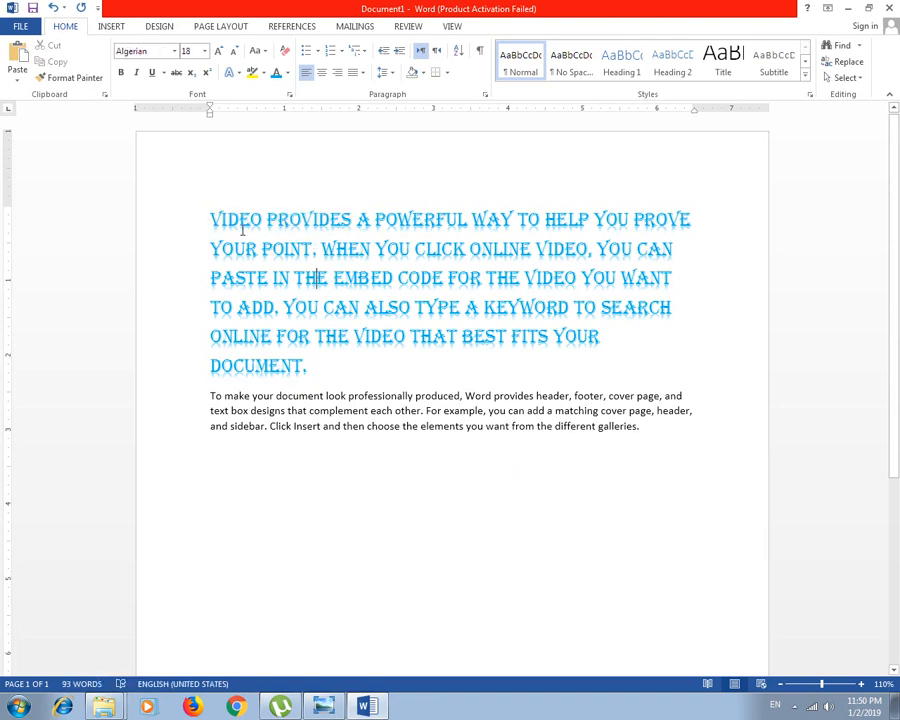
# Step: Copy the formatting of "Video provides" onto the entire second paragraph with Format Painter
pyautogui.moveTo(210, 219); pyautogui.dragTo(358, 219)
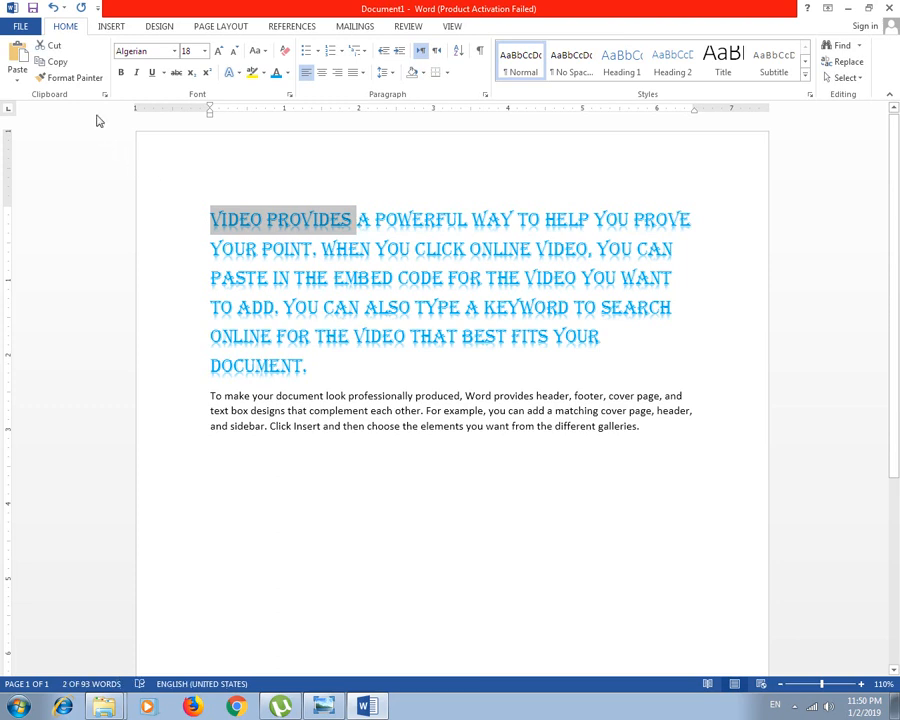
pyautogui.click(72, 79)
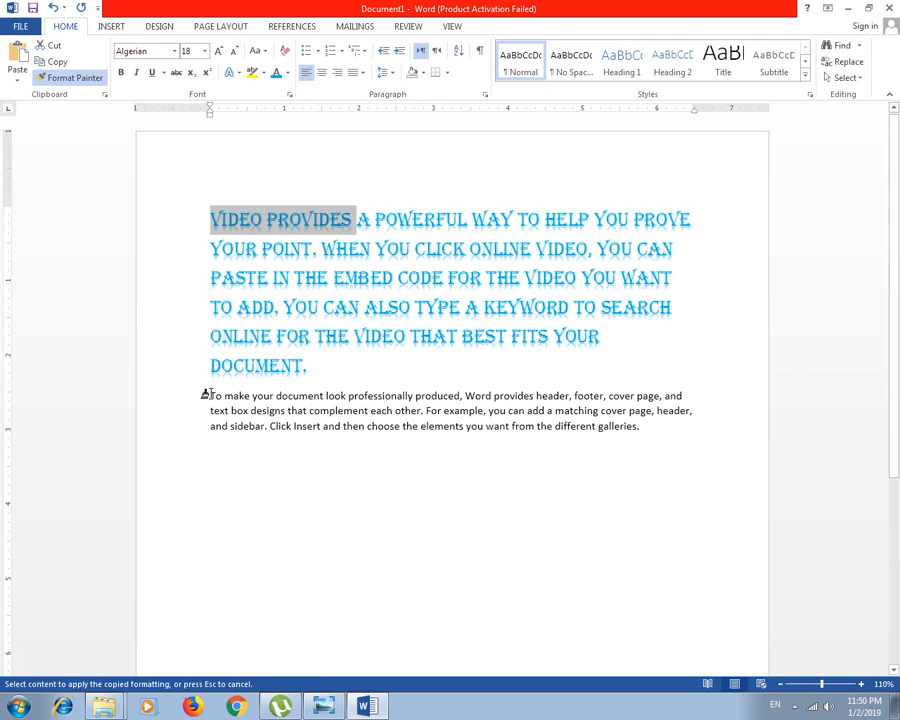
pyautogui.moveTo(208, 395)
pyautogui.mouseDown()
pyautogui.moveTo(375, 431)
pyautogui.moveTo(621, 445)
pyautogui.mouseUp()
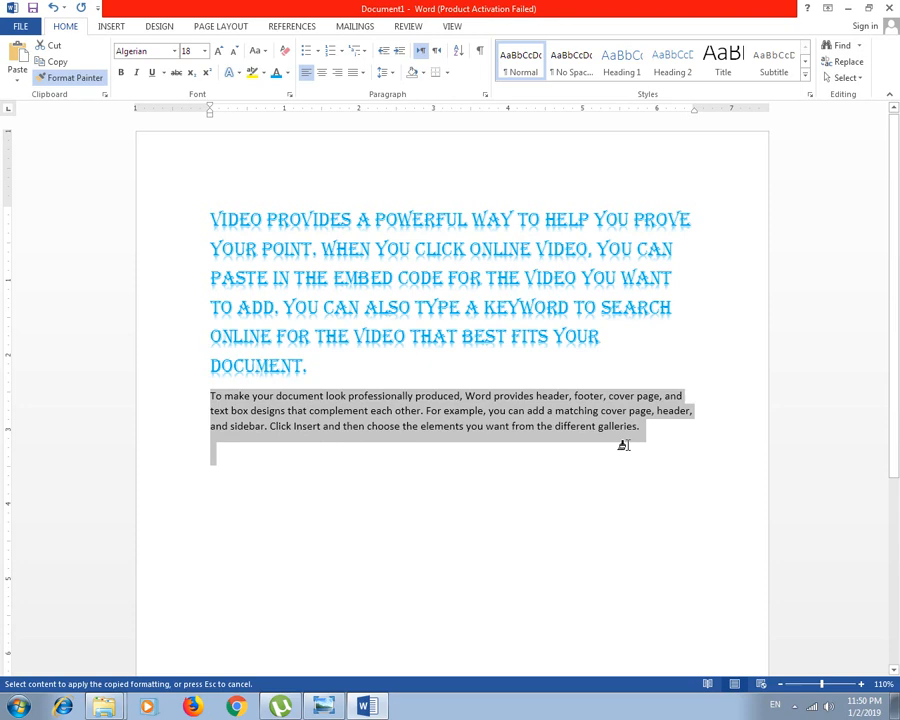
pyautogui.moveTo(623, 445); pyautogui.dragTo(623, 445)
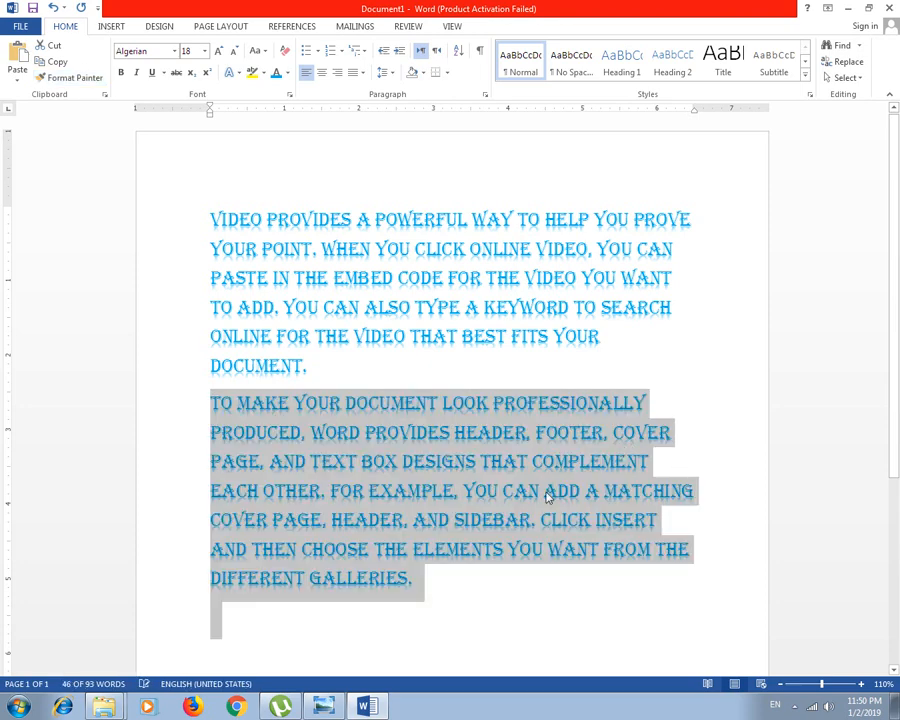
pyautogui.click(360, 470)
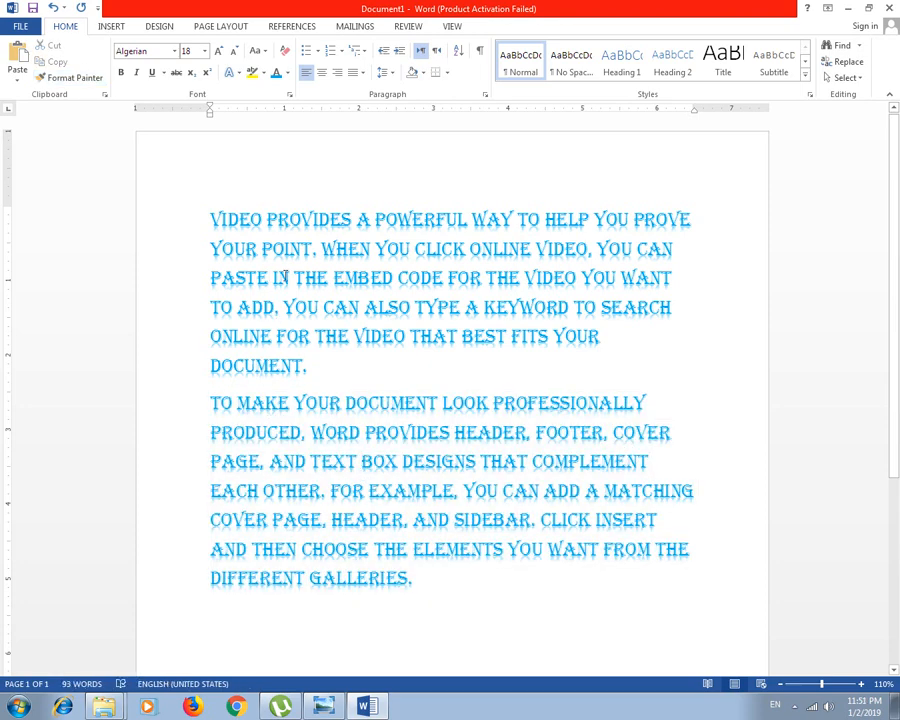
# Step: Add the lines "FFF" and "GHHYGTT" below the second paragraph
pyautogui.scroll(-2, 335, 520)
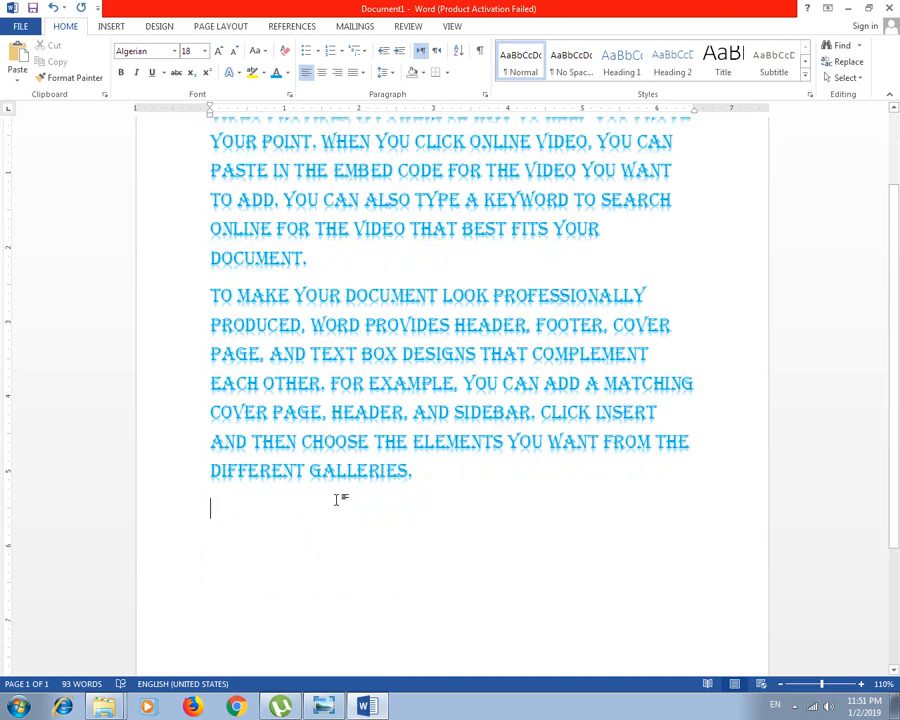
pyautogui.write('FFF')
pyautogui.press('Return')
pyautogui.write('GHHYGTT')
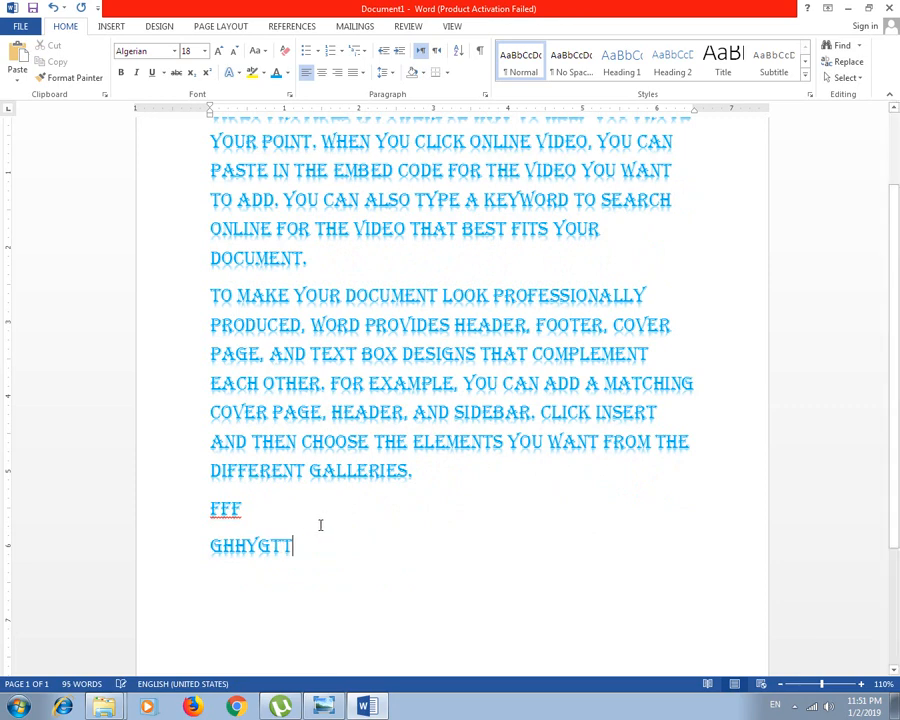
# Step: Clear all formatting from the "GHHYGTT" line
pyautogui.moveTo(291, 546); pyautogui.dragTo(211, 544)
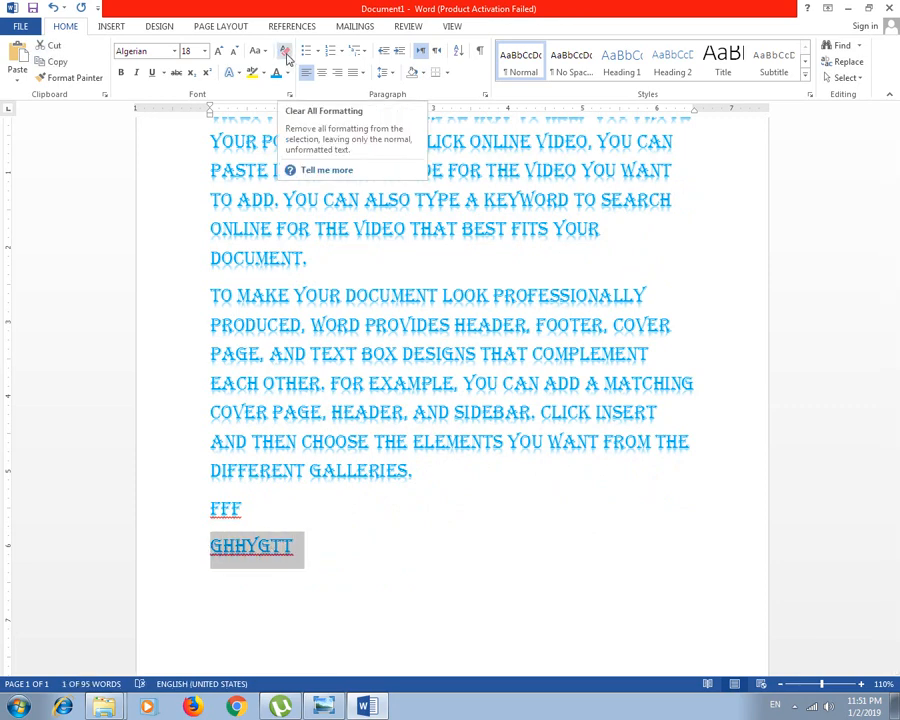
pyautogui.click(286, 54)
pyautogui.click(257, 551)
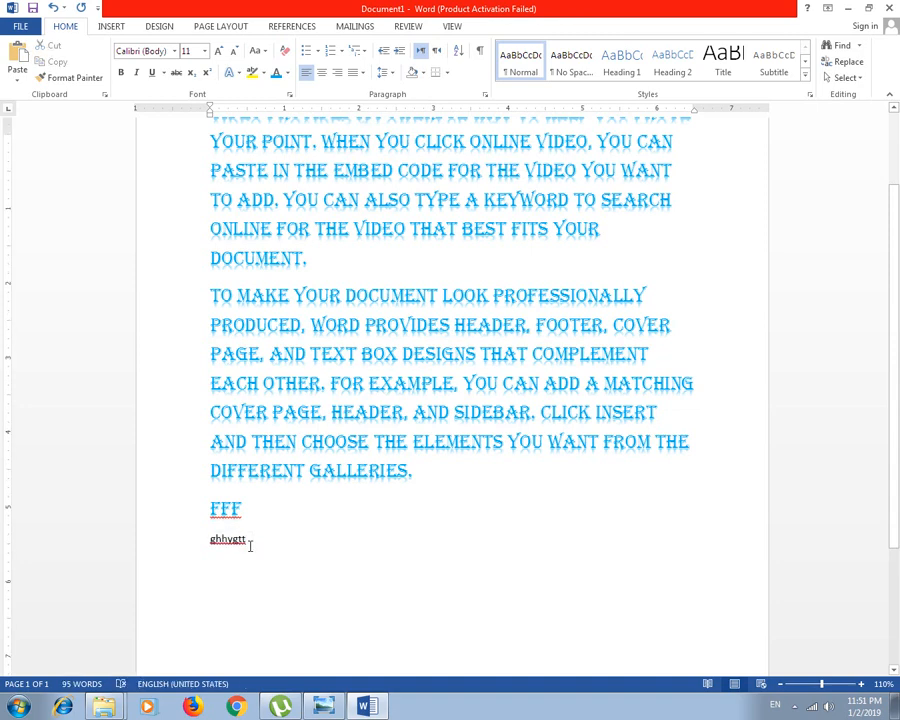
pyautogui.scroll(1, 368, 218)
pyautogui.moveTo(255, 620); pyautogui.dragTo(203, 614)
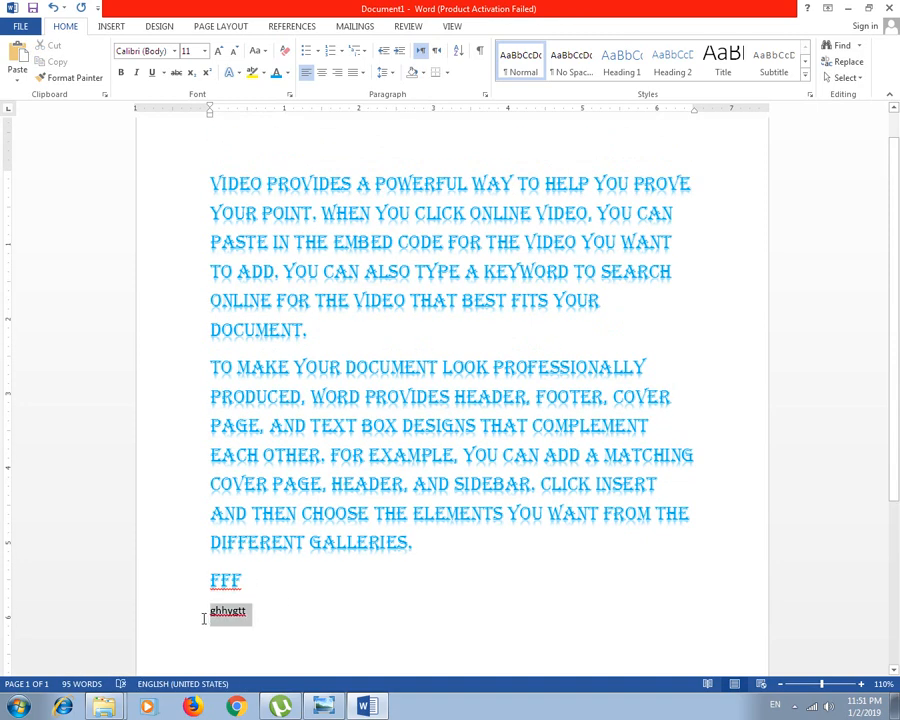
pyautogui.click(284, 609)
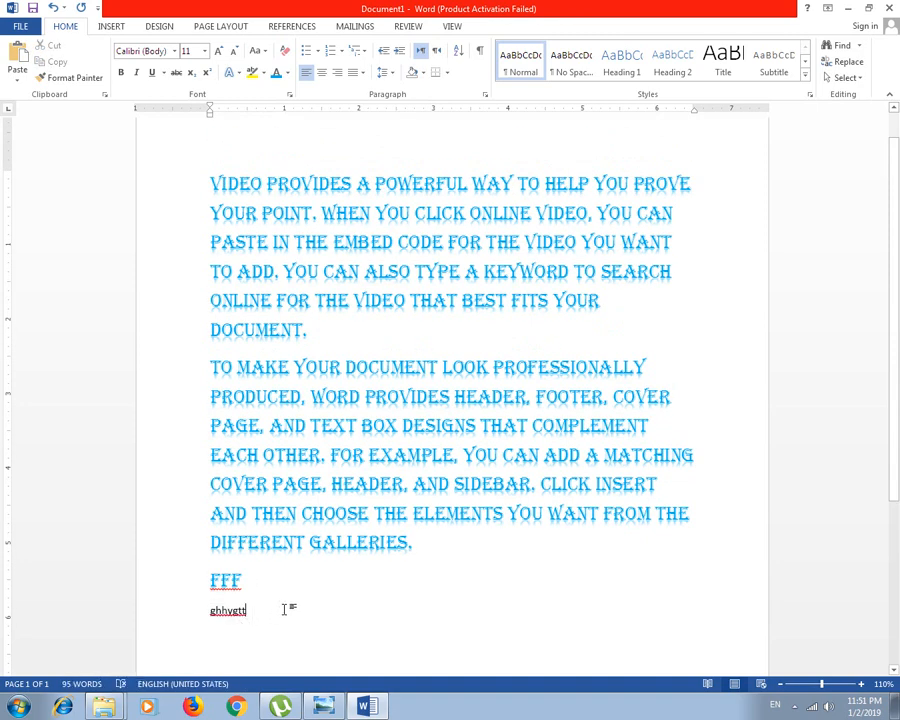
pyautogui.moveTo(420, 560); pyautogui.dragTo(173, 215)
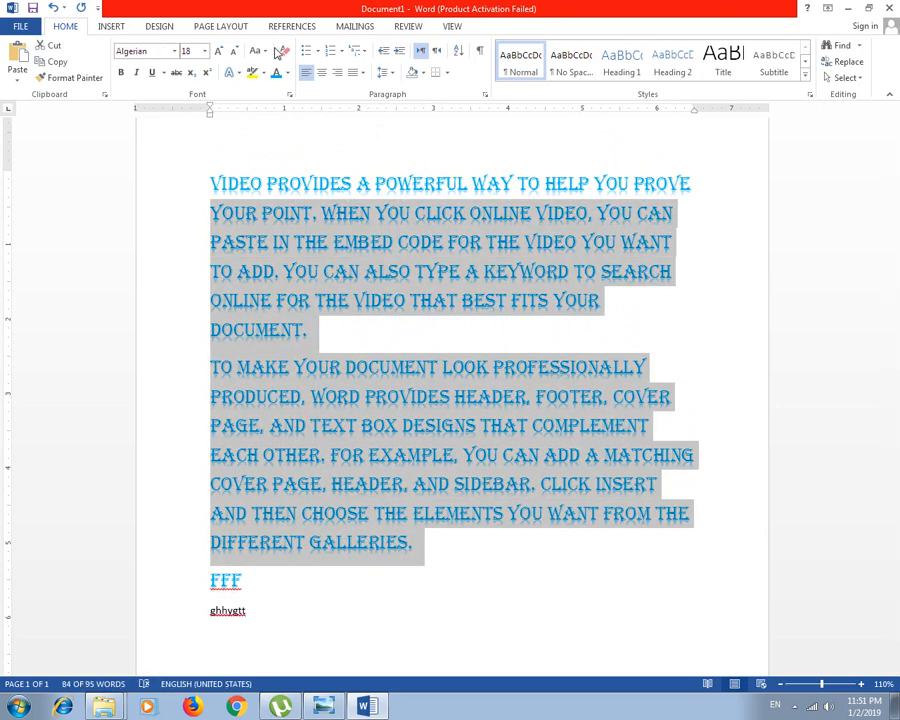
pyautogui.click(285, 453)
# Step: Copy the plain formatting of "ghhygtt" onto the first paragraph up to "the video" with Format Painter
pyautogui.click(246, 621)
pyautogui.doubleClick(244, 612)
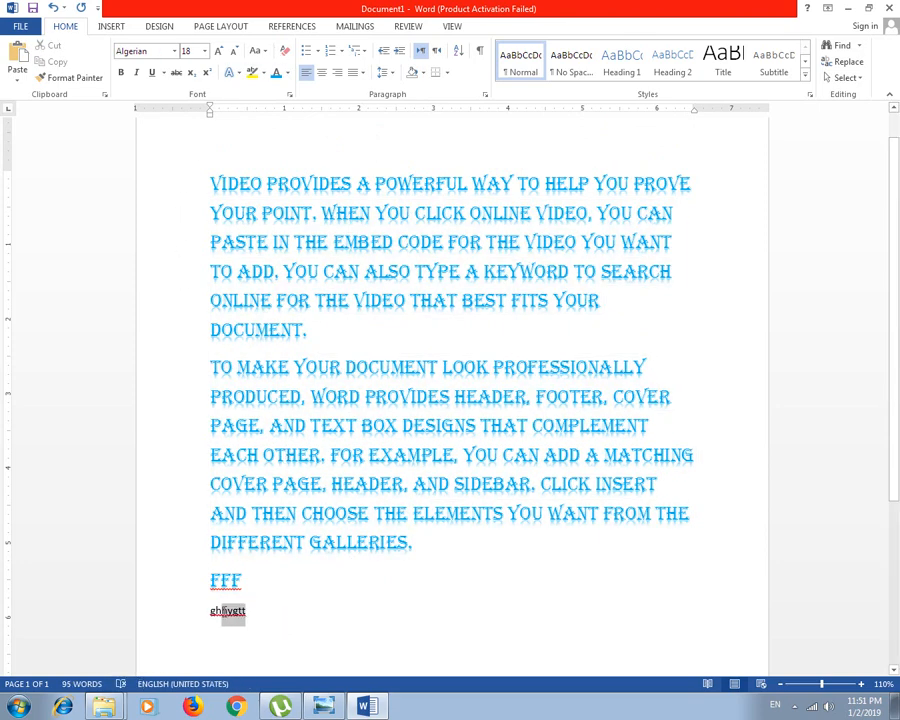
pyautogui.click(70, 78)
pyautogui.moveTo(218, 184)
pyautogui.mouseDown()
pyautogui.moveTo(258, 236)
pyautogui.moveTo(375, 308)
pyautogui.mouseUp()
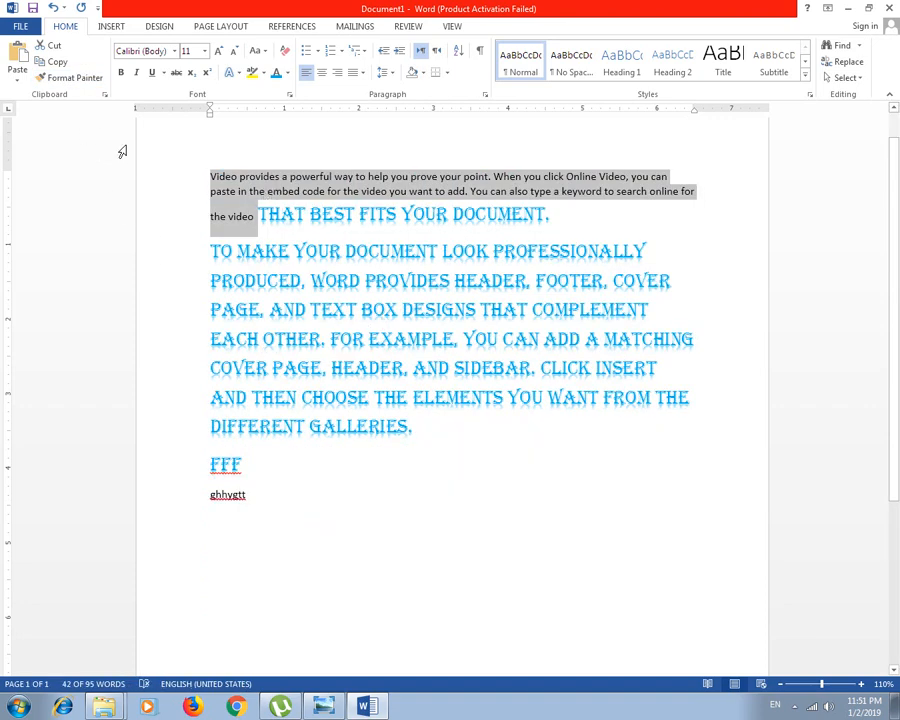
# Step: Paint the same plain formatting from the first paragraph onto all the remaining styled text, including the "FFF" line
pyautogui.click(70, 78)
pyautogui.moveTo(257, 211)
pyautogui.mouseDown()
pyautogui.moveTo(496, 442)
pyautogui.moveTo(505, 485)
pyautogui.mouseUp()
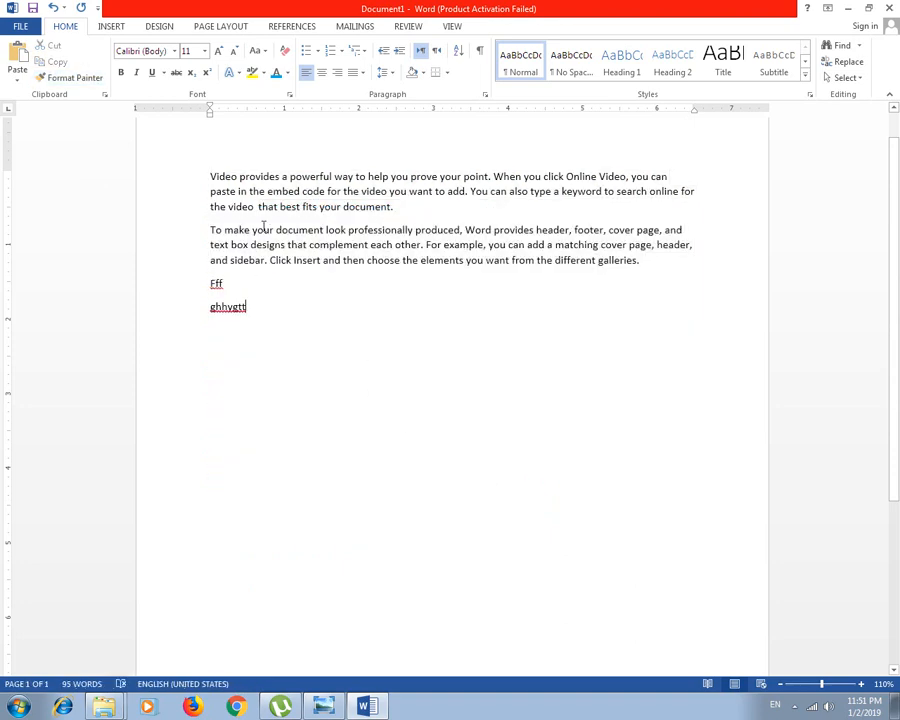
pyautogui.click(63, 80)
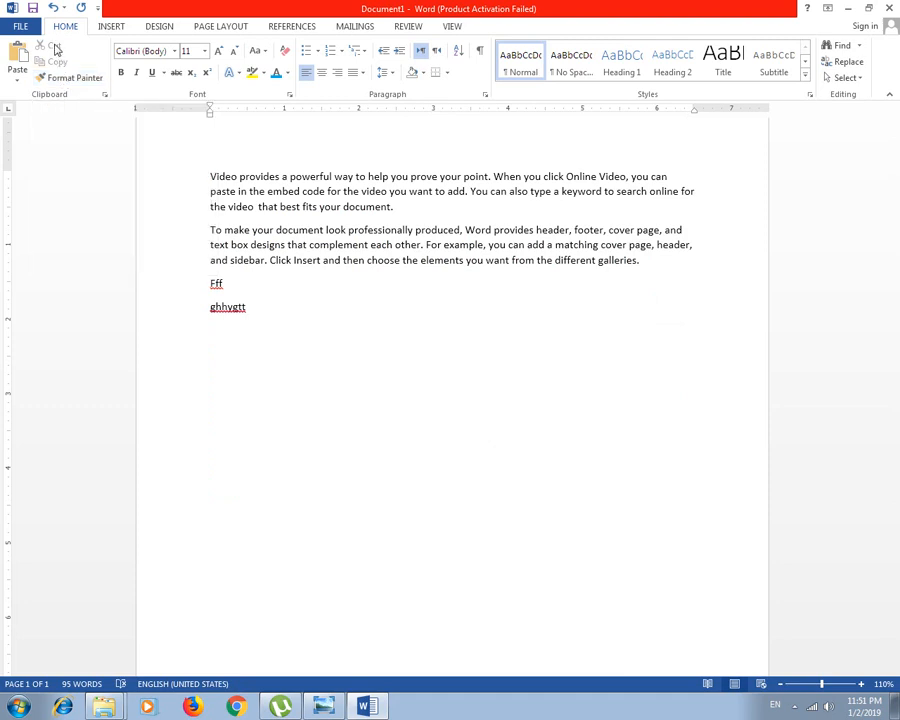
# Step: Cut the word "ghhygtt" from the last line of the document
pyautogui.moveTo(251, 307); pyautogui.dragTo(137, 315)
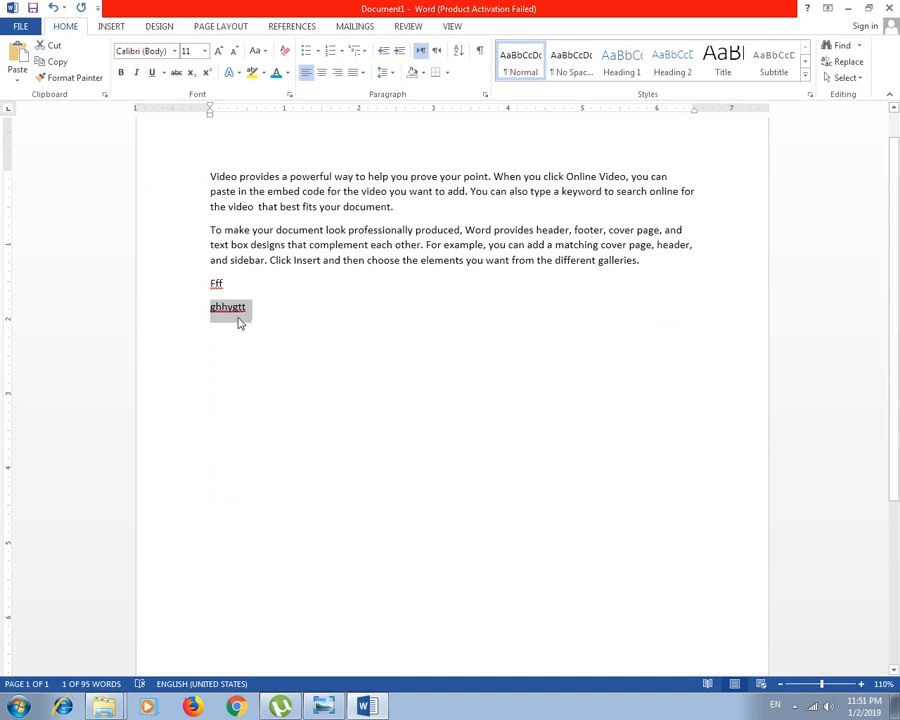
pyautogui.click(53, 48)
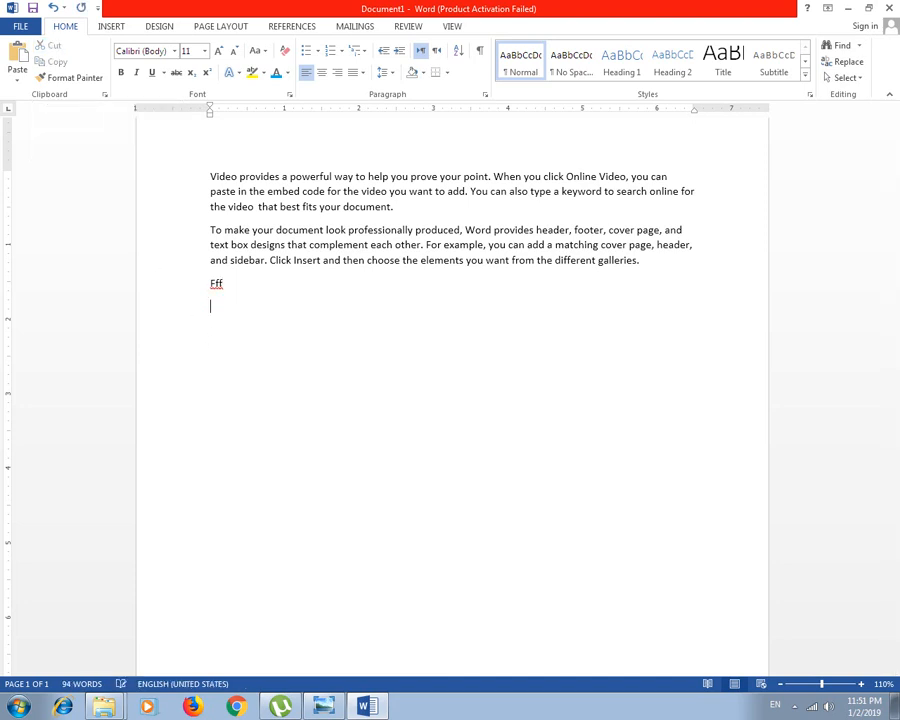
# Step: Paste the cut word "ghhygtt" a few blank lines below the "Fff" line and review the available paste options
pyautogui.press('Return')
pyautogui.press('Return')
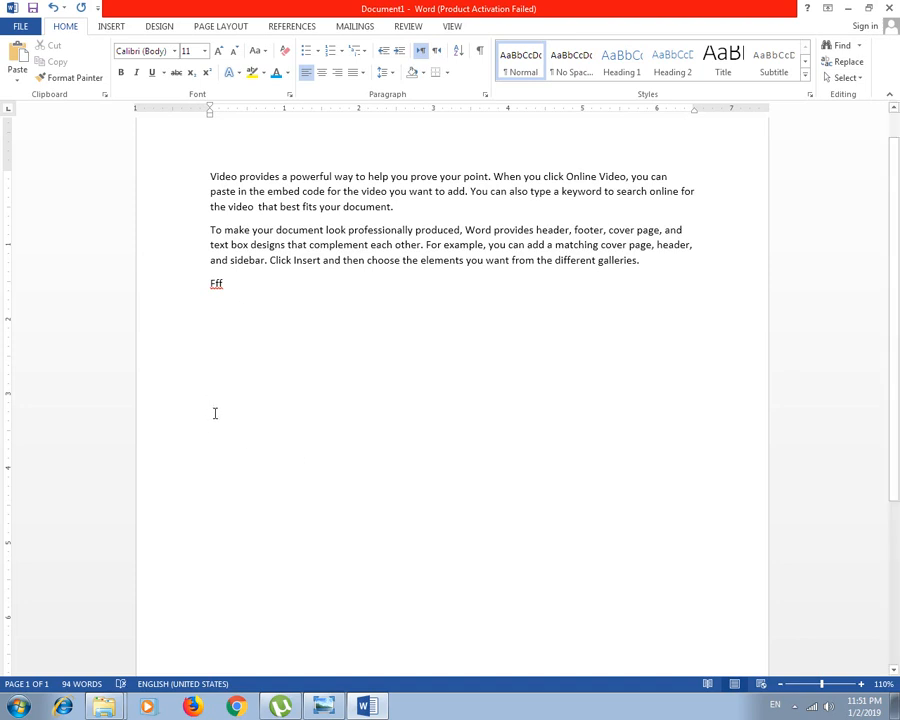
pyautogui.click(17, 60)
pyautogui.moveTo(204, 398); pyautogui.dragTo(260, 398)
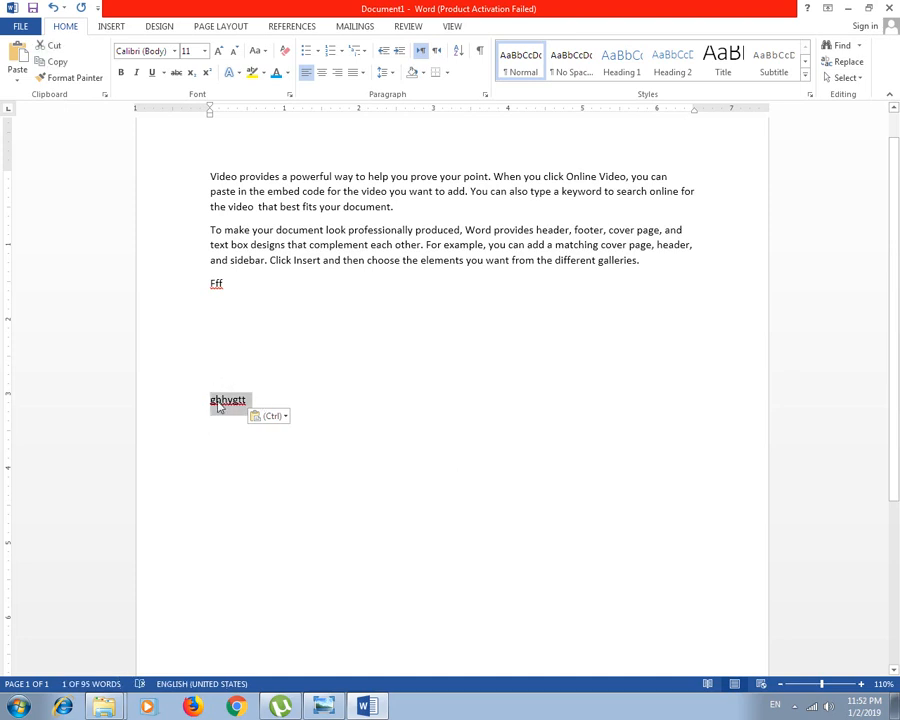
pyautogui.click(270, 415)
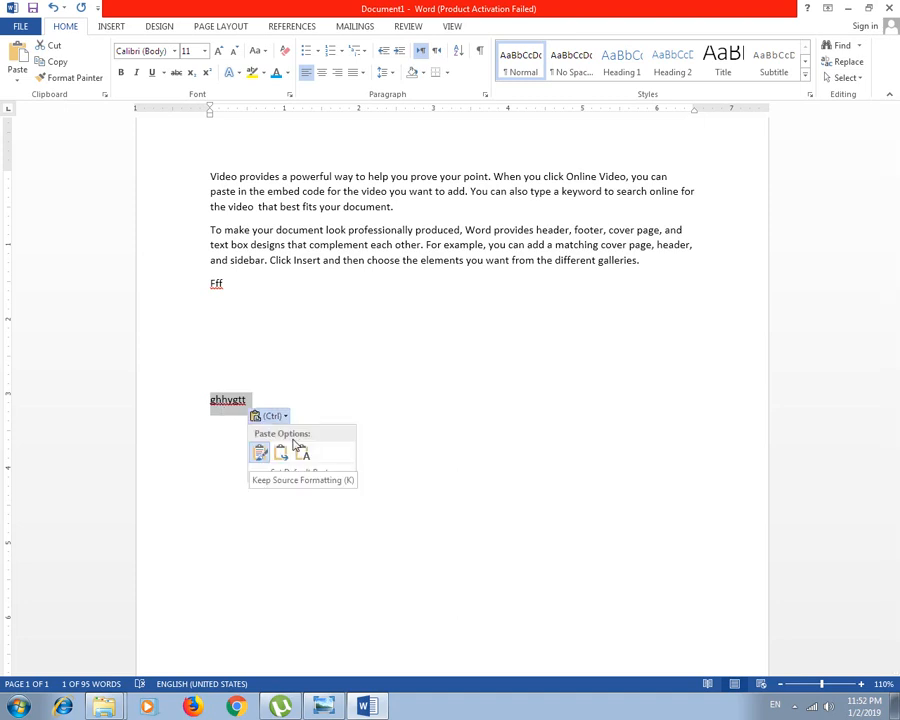
pyautogui.click(17, 79)
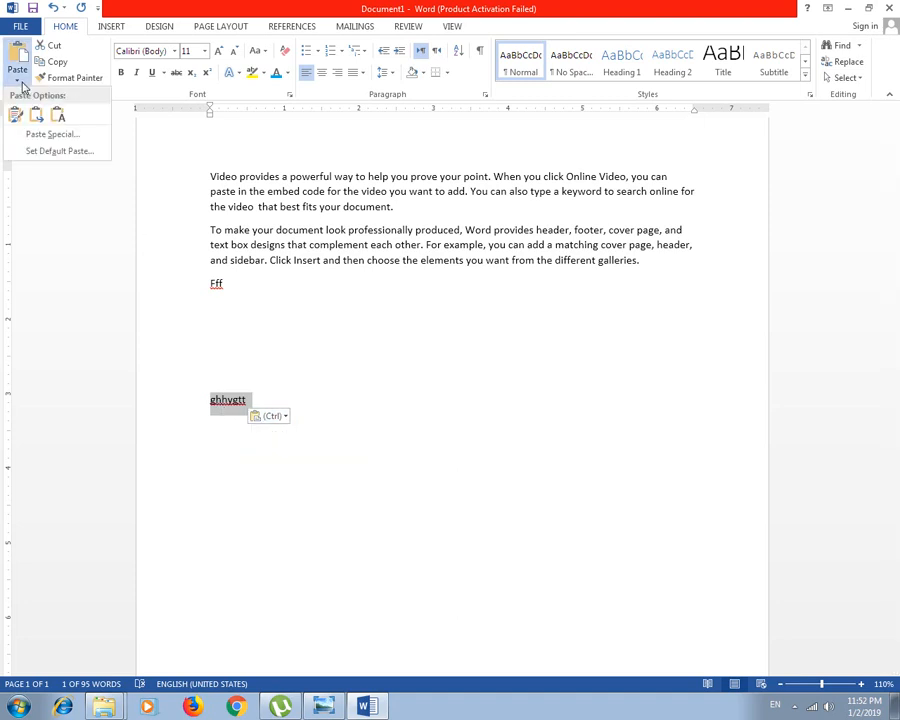
pyautogui.click(328, 414)
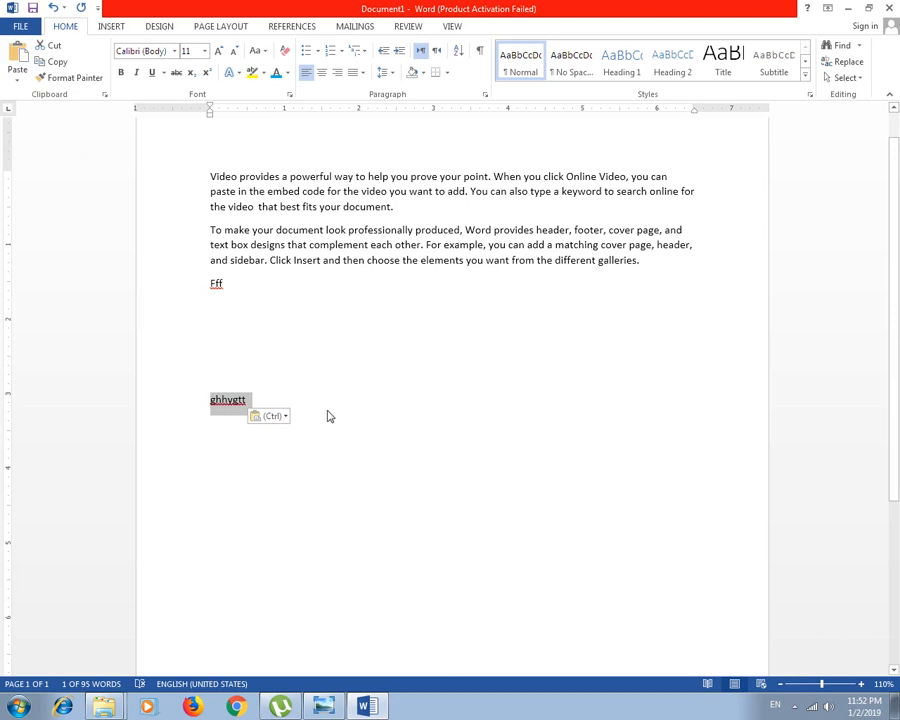
pyautogui.click(328, 414)
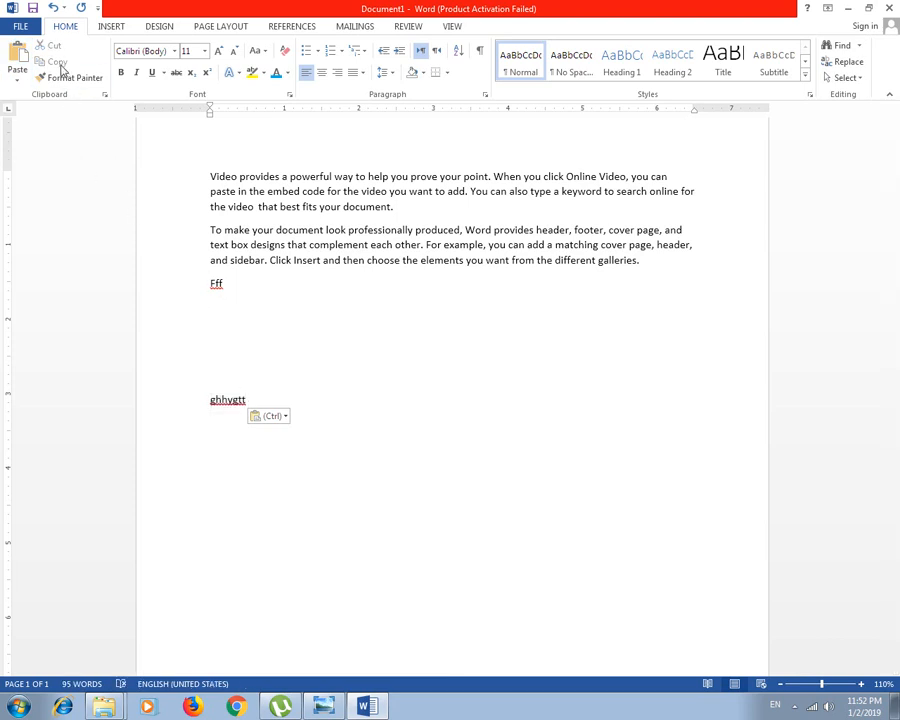
# Step: Copy the "ghhygtt" line and paste it seven times on new lines below the original
pyautogui.click(195, 396)
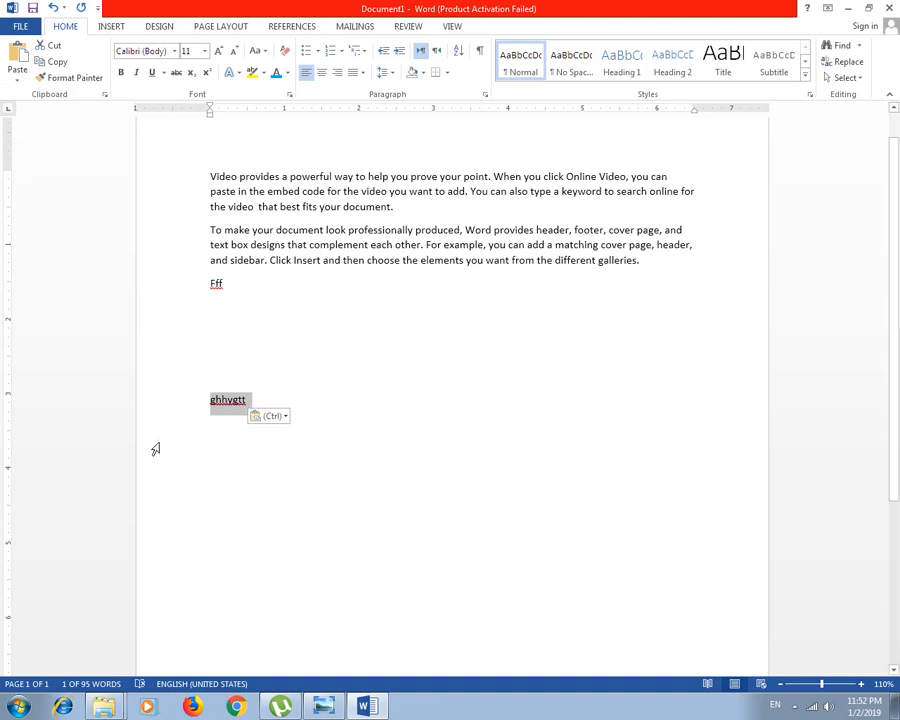
pyautogui.click(57, 63)
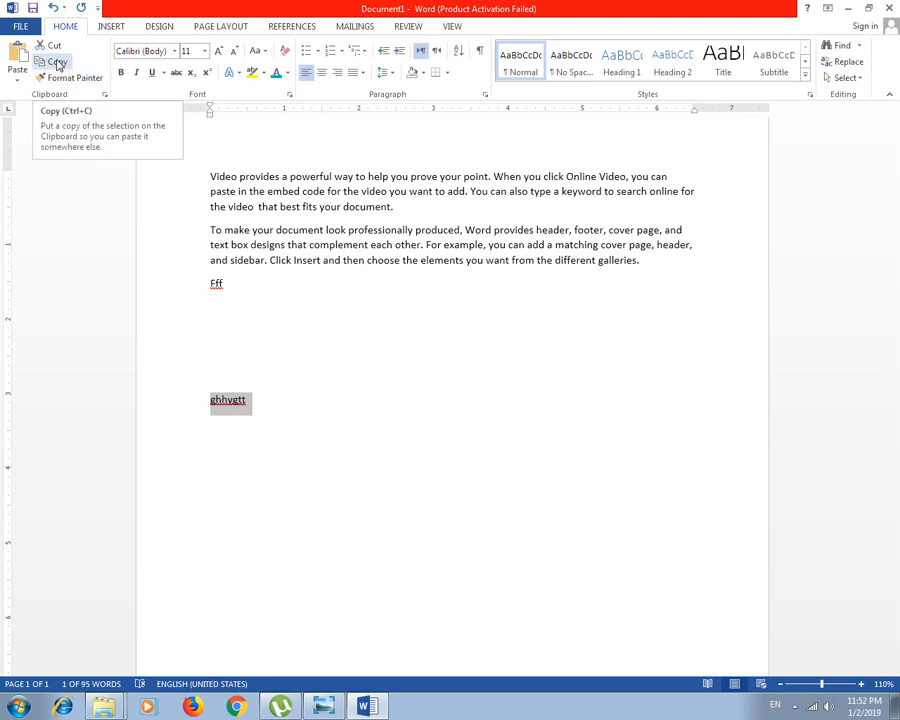
pyautogui.click(268, 408)
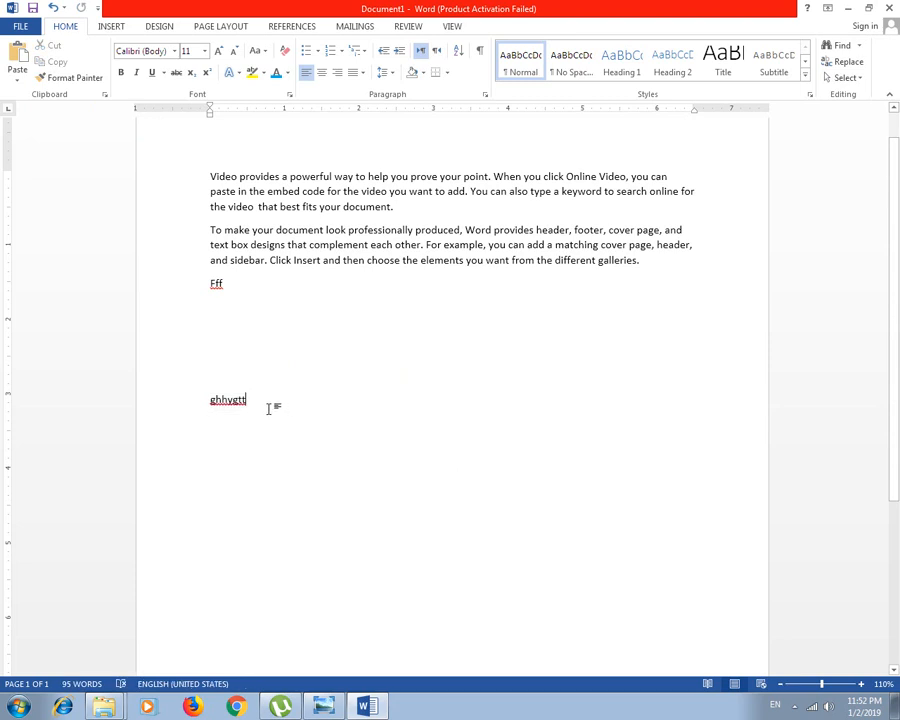
pyautogui.press('Return')
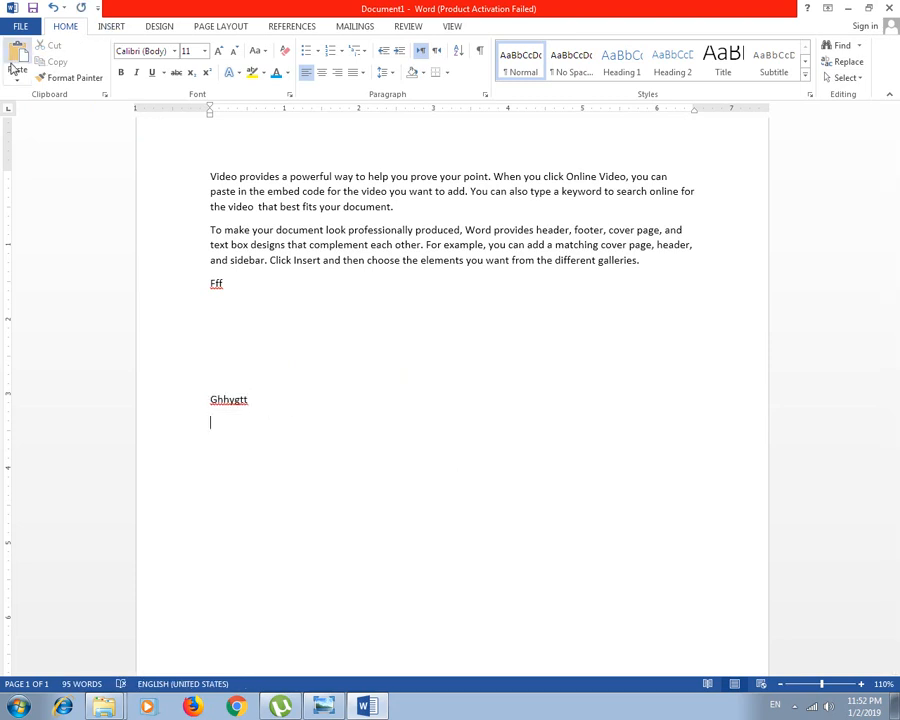
pyautogui.click(17, 62)
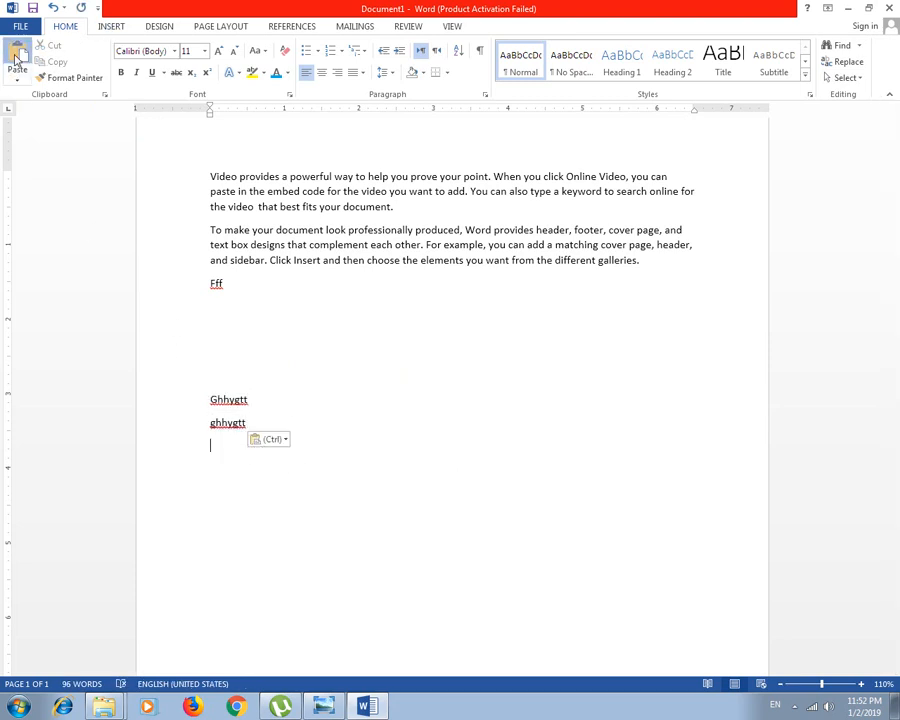
pyautogui.click(17, 57)
pyautogui.click(17, 57)
pyautogui.click(17, 57)
pyautogui.click(17, 57)
pyautogui.click(17, 57)
pyautogui.click(17, 57)
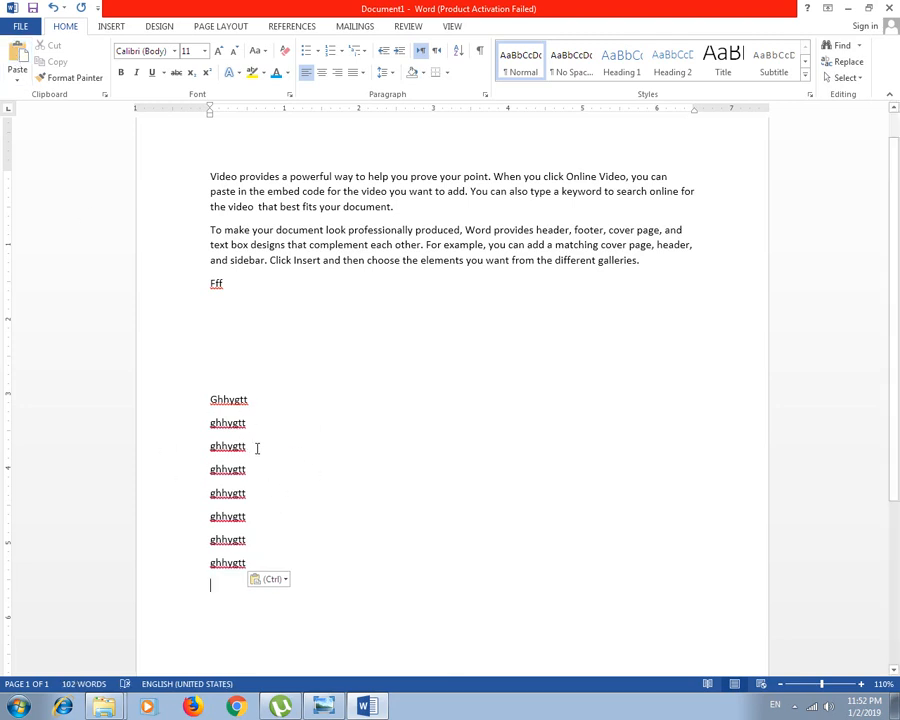
# Step: Paste five more copies of "ghhygtt" at the end of the list
pyautogui.hotkey('ctrl', 'v')
pyautogui.hotkey('ctrl', 'v')
pyautogui.hotkey('ctrl', 'v')
pyautogui.hotkey('ctrl', 'v')
pyautogui.hotkey('ctrl', 'v')
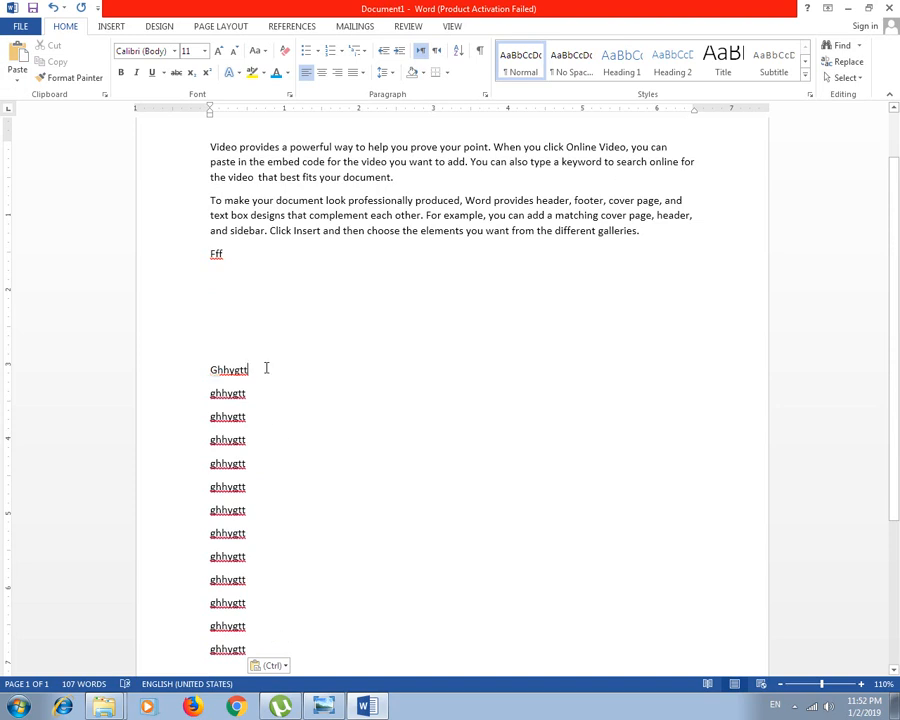
# Step: Paste about 40 more copies of "ghhygtt" after the word in the list's first line
pyautogui.hotkey('ctrl', 'v')
pyautogui.hotkey('ctrl', 'v')
pyautogui.hotkey('ctrl', 'v')
pyautogui.hotkey('ctrl', 'v')
pyautogui.hotkey('ctrl', 'v')
pyautogui.hotkey('ctrl', 'v')
pyautogui.hotkey('ctrl', 'v')
pyautogui.hotkey('ctrl', 'v')
pyautogui.hotkey('ctrl', 'v')
pyautogui.hotkey('ctrl', 'v')
pyautogui.hotkey('ctrl', 'v')
pyautogui.hotkey('ctrl', 'v')
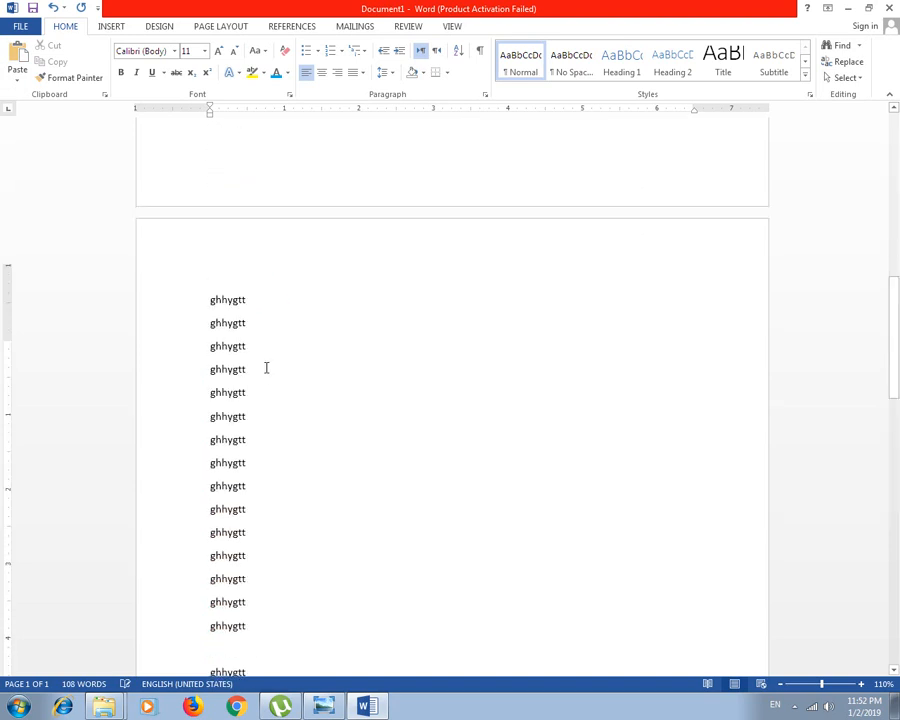
pyautogui.hotkey('ctrl', 'v')
pyautogui.hotkey('ctrl', 'v')
pyautogui.hotkey('ctrl', 'v')
pyautogui.hotkey('ctrl', 'v')
pyautogui.hotkey('ctrl', 'v')
pyautogui.click(896, 215)
pyautogui.moveTo(897, 209); pyautogui.dragTo(897, 145)
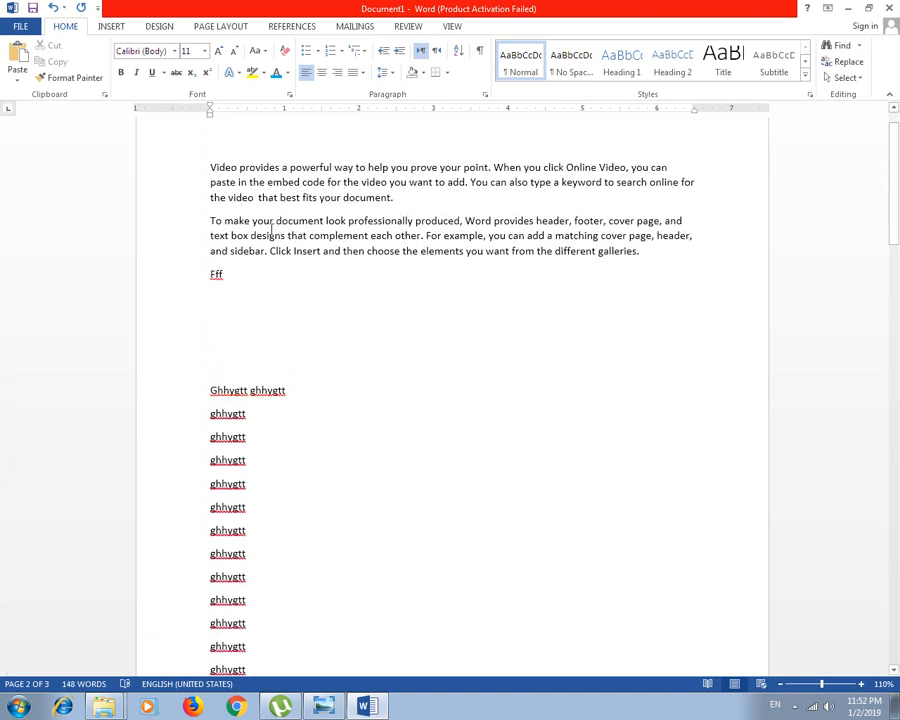
pyautogui.moveTo(228, 197); pyautogui.dragTo(386, 265)
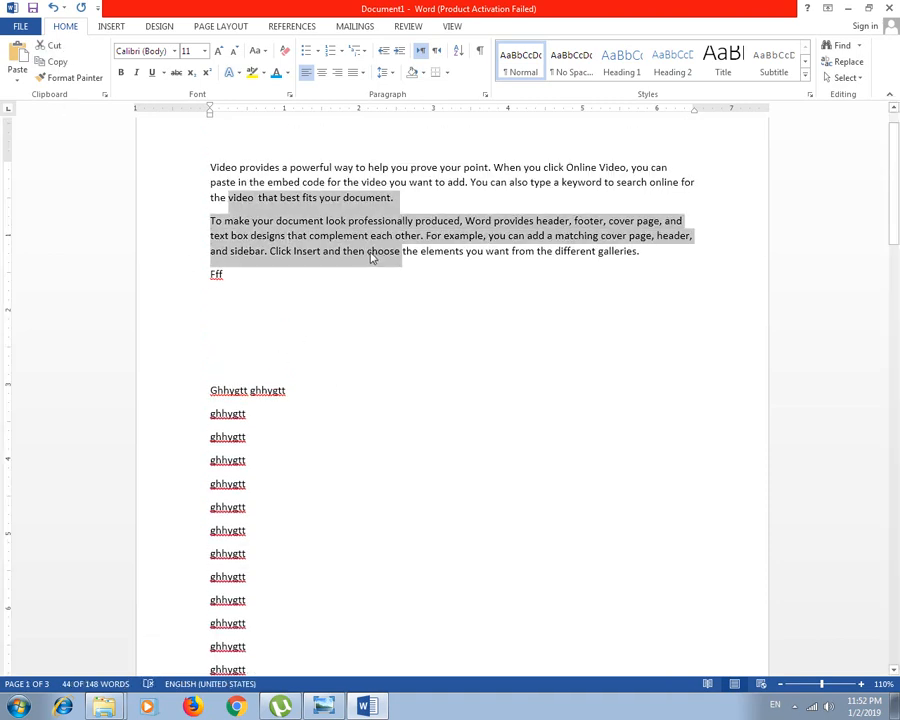
pyautogui.click(70, 77)
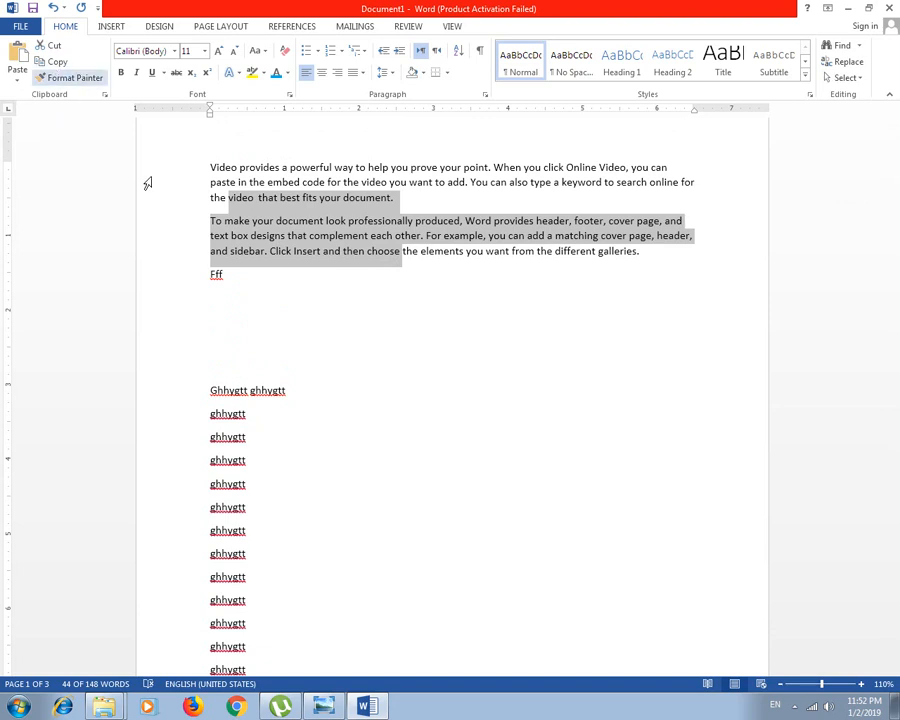
pyautogui.click(327, 331)
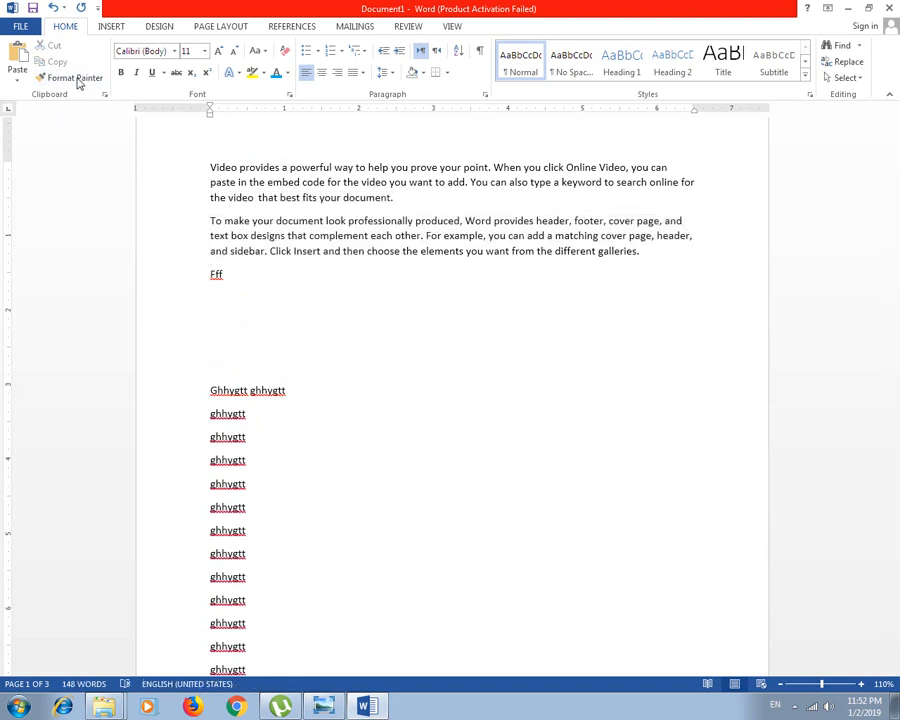
# Step: Copy the "To make your document" paragraph together with "Fff" and paste both on a new line below "Fff"
pyautogui.moveTo(211, 222); pyautogui.dragTo(643, 267)
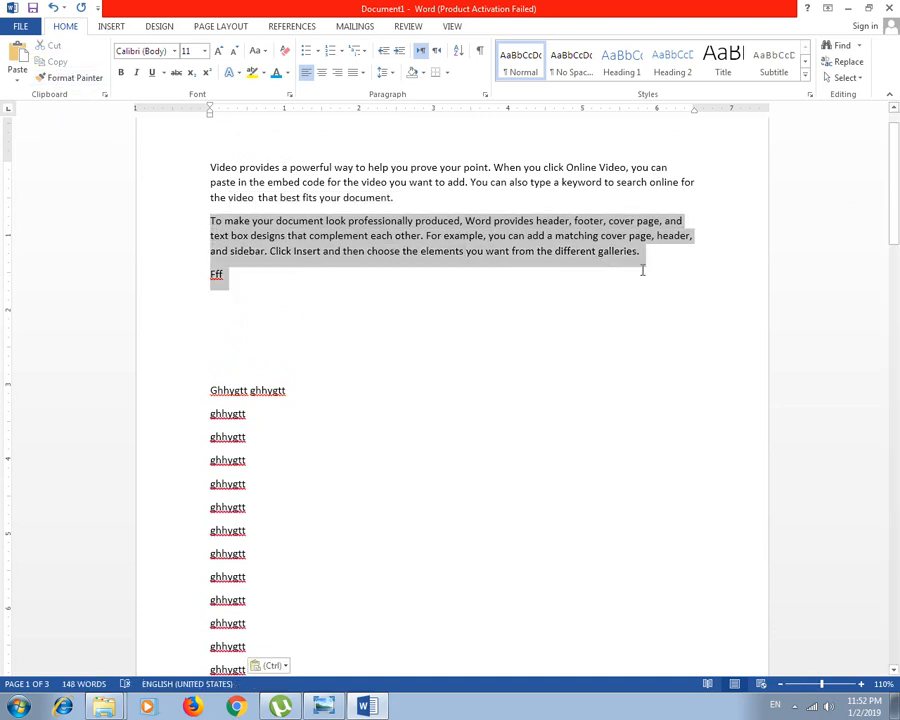
pyautogui.click(237, 276)
pyautogui.press('Return')
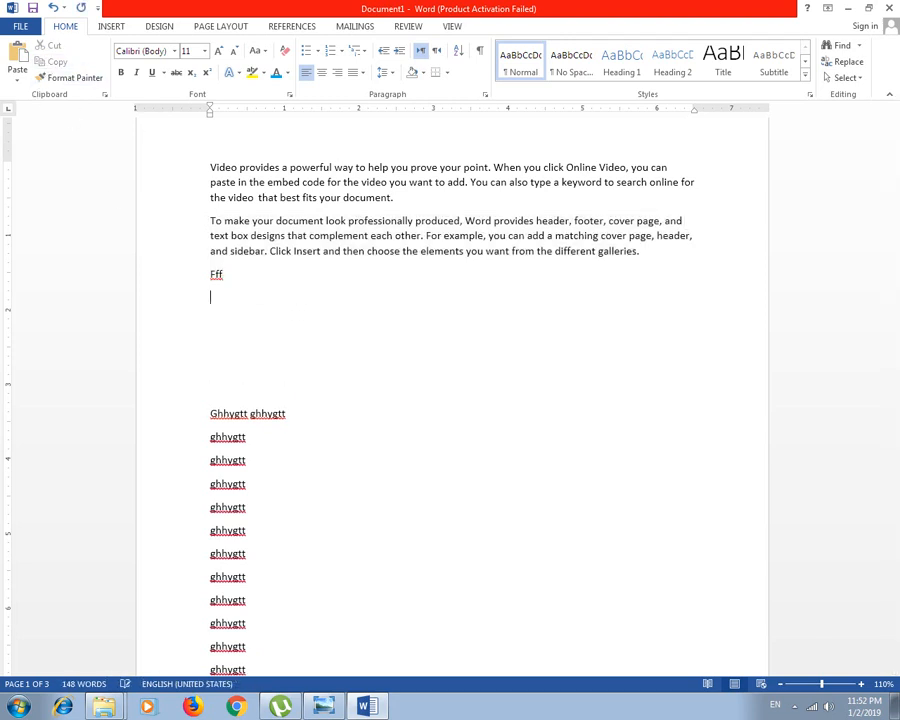
pyautogui.click(18, 58)
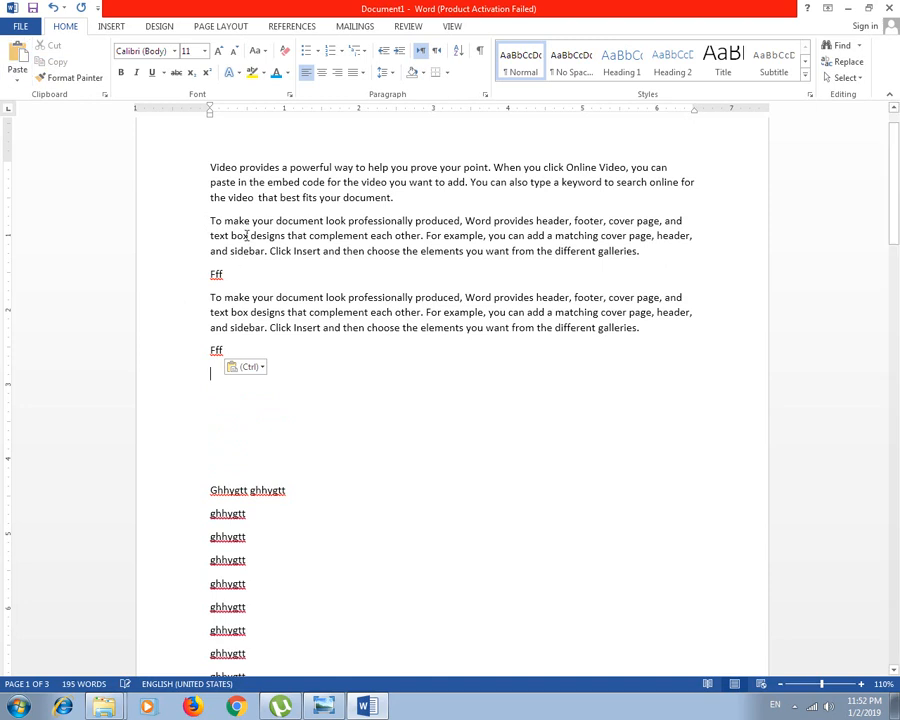
pyautogui.click(17, 77)
pyautogui.click(230, 280)
# Step: Copy the duplicated paragraph with its "Fff" line and start a new line below it
pyautogui.moveTo(211, 297); pyautogui.dragTo(546, 351)
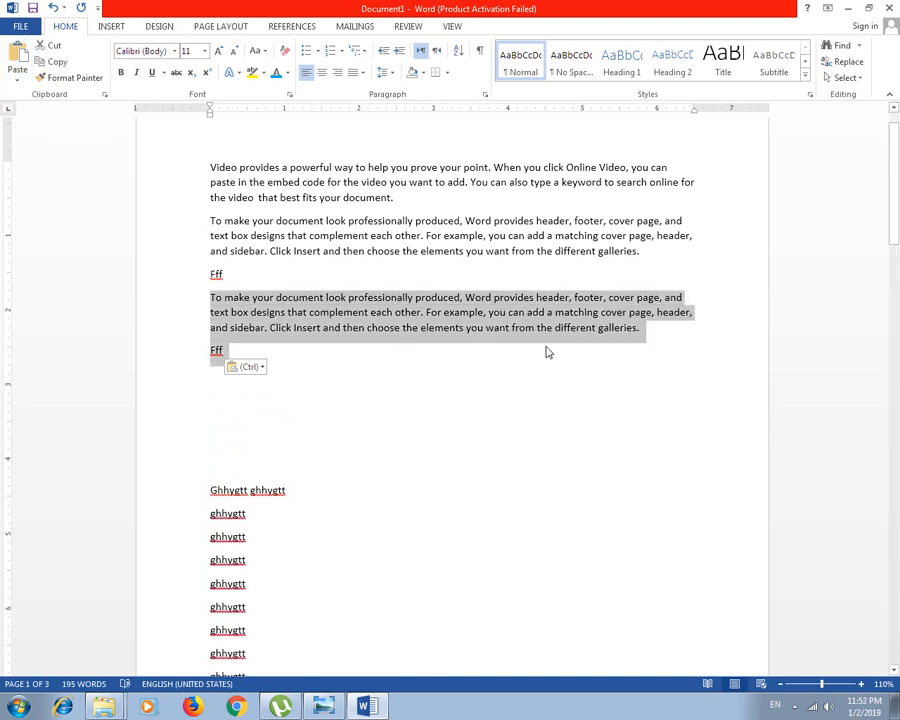
pyautogui.click(55, 64)
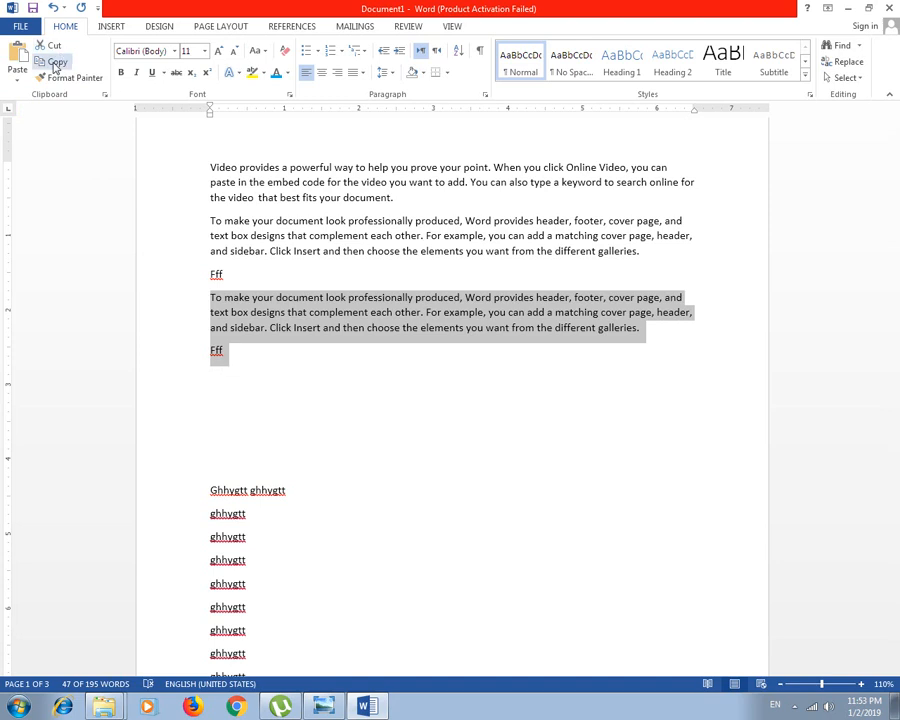
pyautogui.click(237, 353)
pyautogui.press('Return')
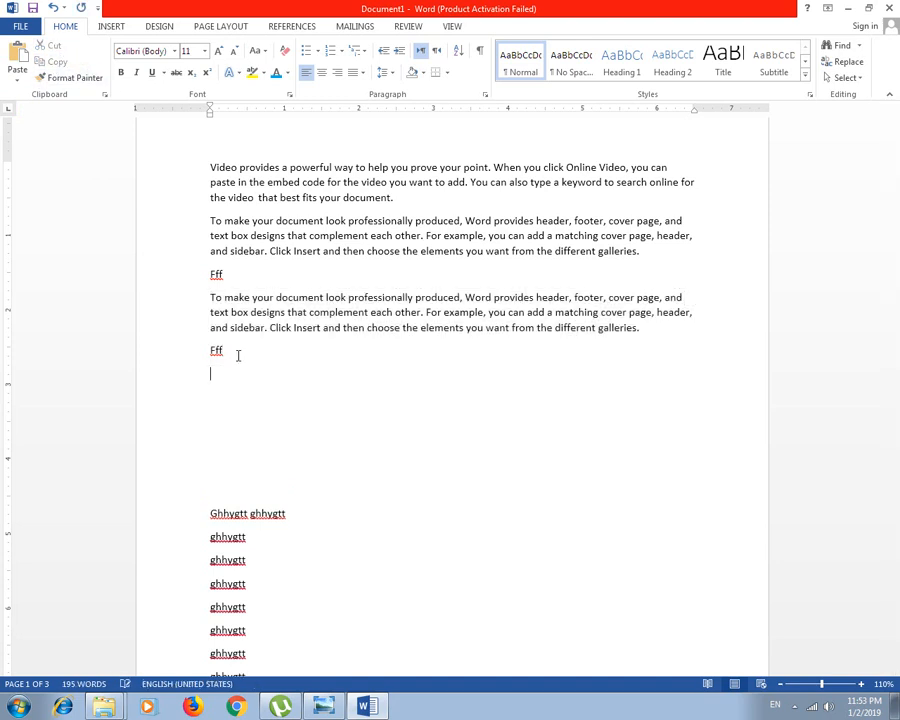
# Step: Review the Paste Special formats and try to paste the copied text as Picture (Enhanced Metafile) on the new line
pyautogui.click(17, 76)
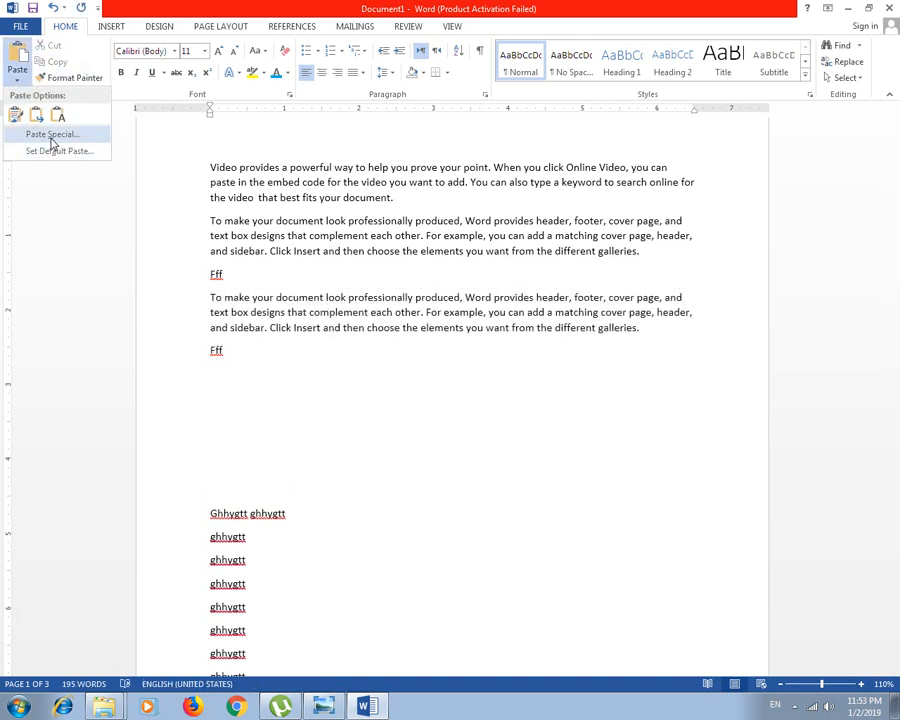
pyautogui.click(51, 138)
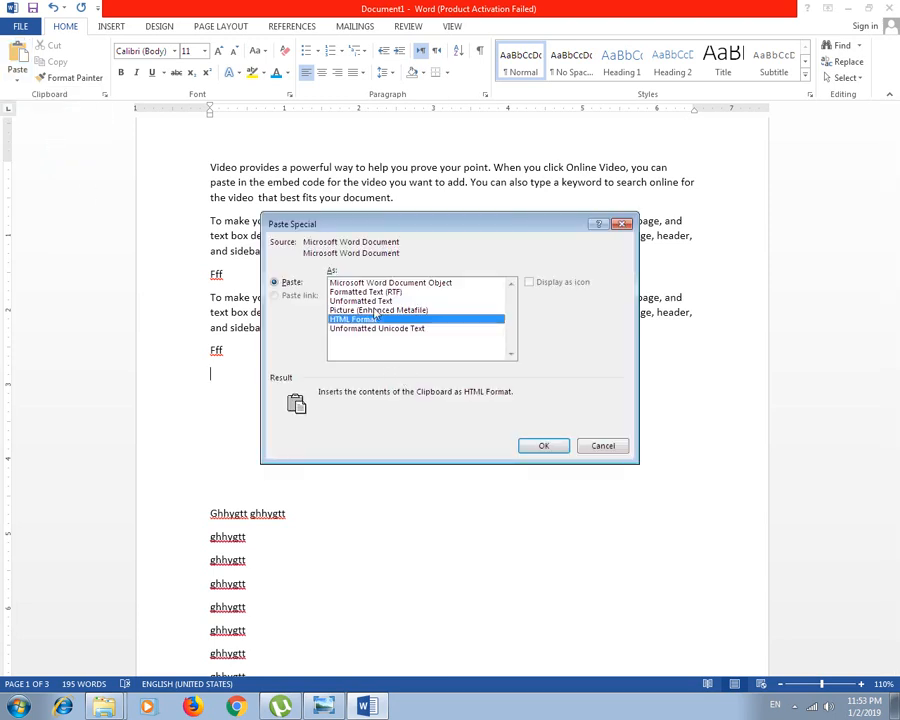
pyautogui.moveTo(399, 225); pyautogui.dragTo(376, 181)
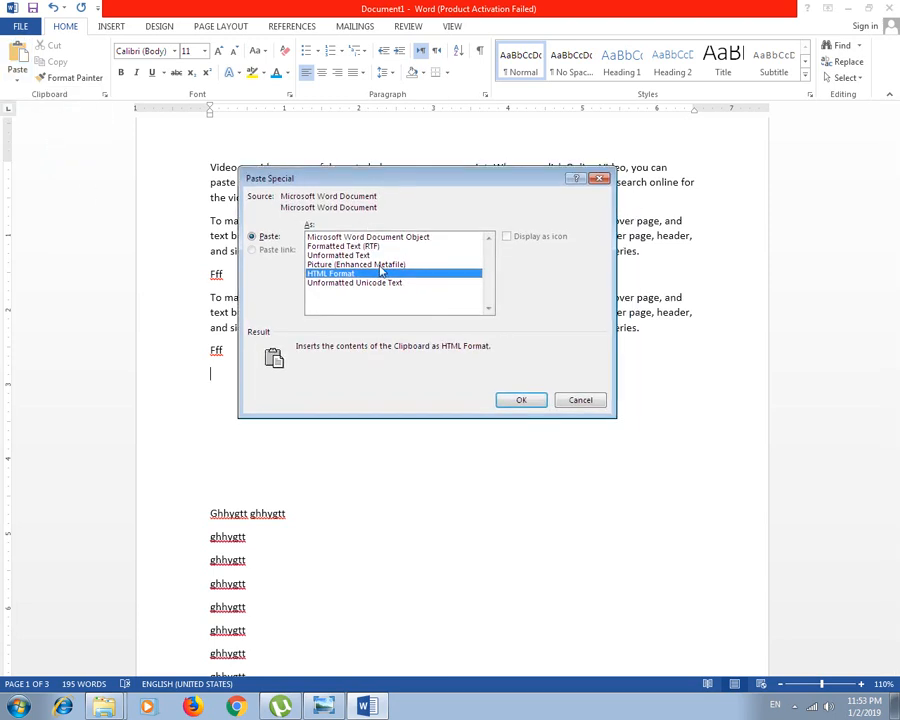
pyautogui.click(342, 256)
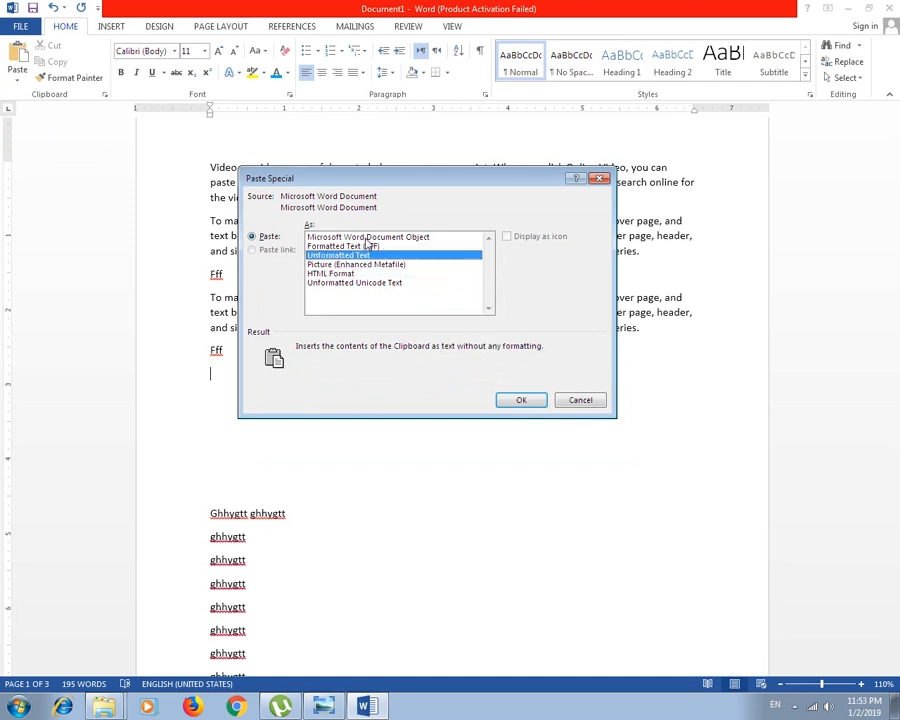
pyautogui.click(443, 238)
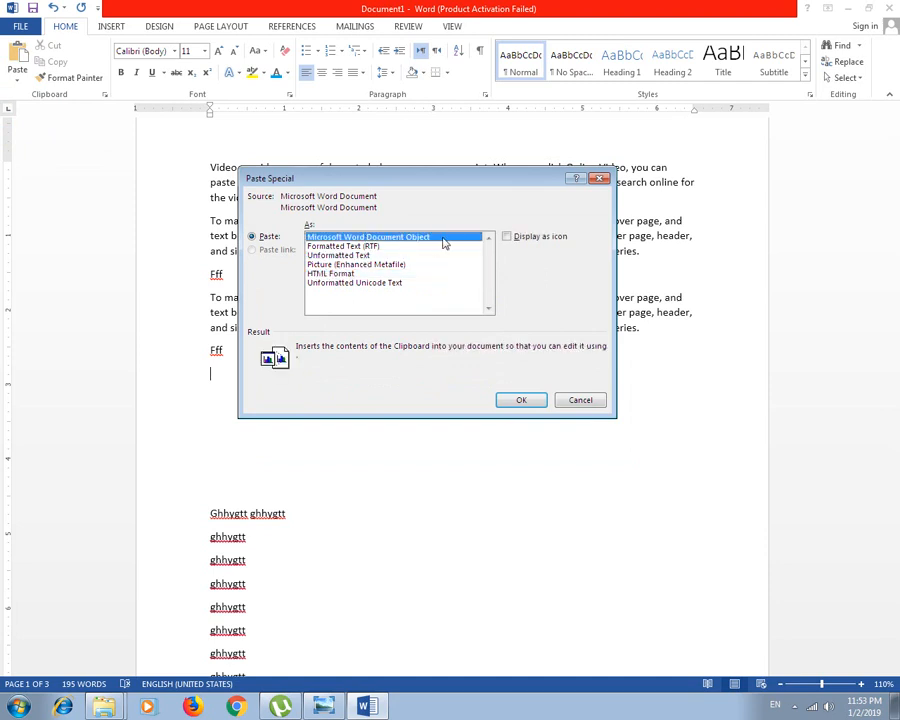
pyautogui.click(338, 256)
pyautogui.click(345, 264)
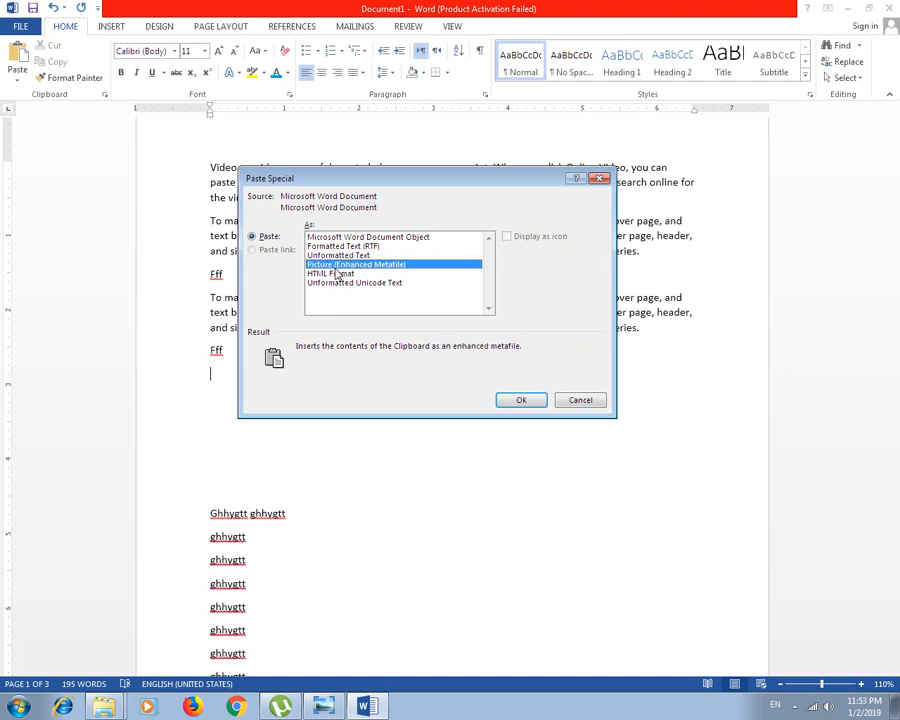
pyautogui.click(524, 400)
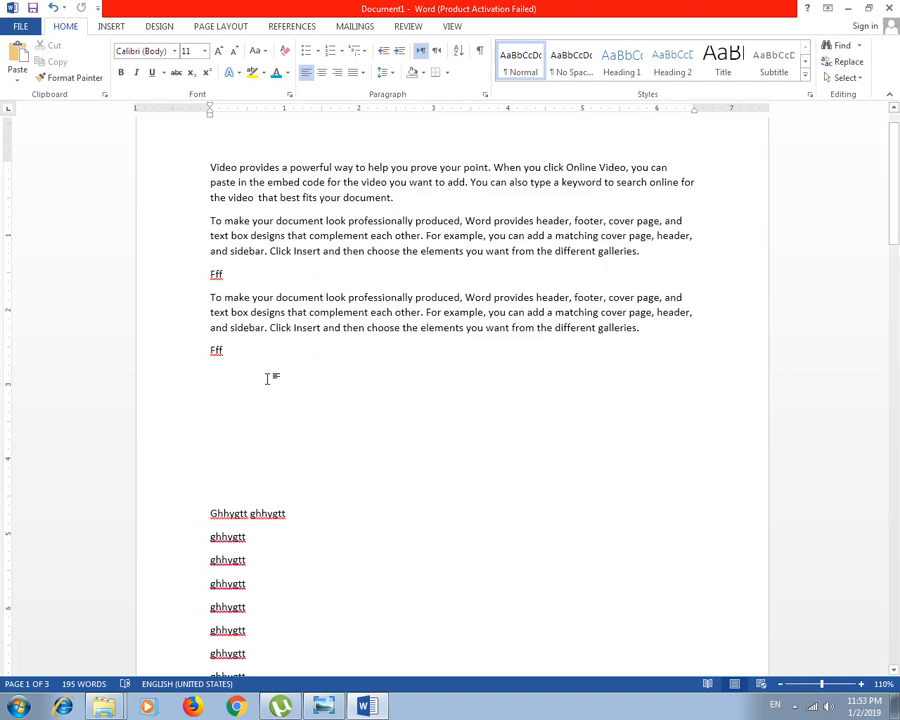
# Step: Try once more to insert the copied text as Picture (Enhanced Metafile) using Paste Special
pyautogui.click(18, 76)
pyautogui.click(50, 135)
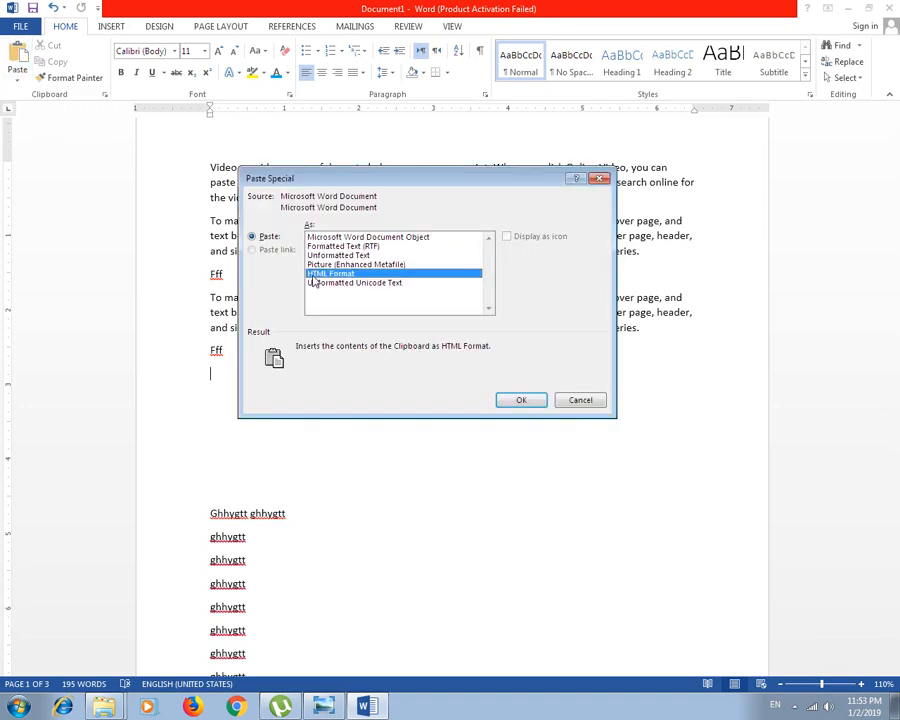
pyautogui.click(340, 264)
pyautogui.click(502, 402)
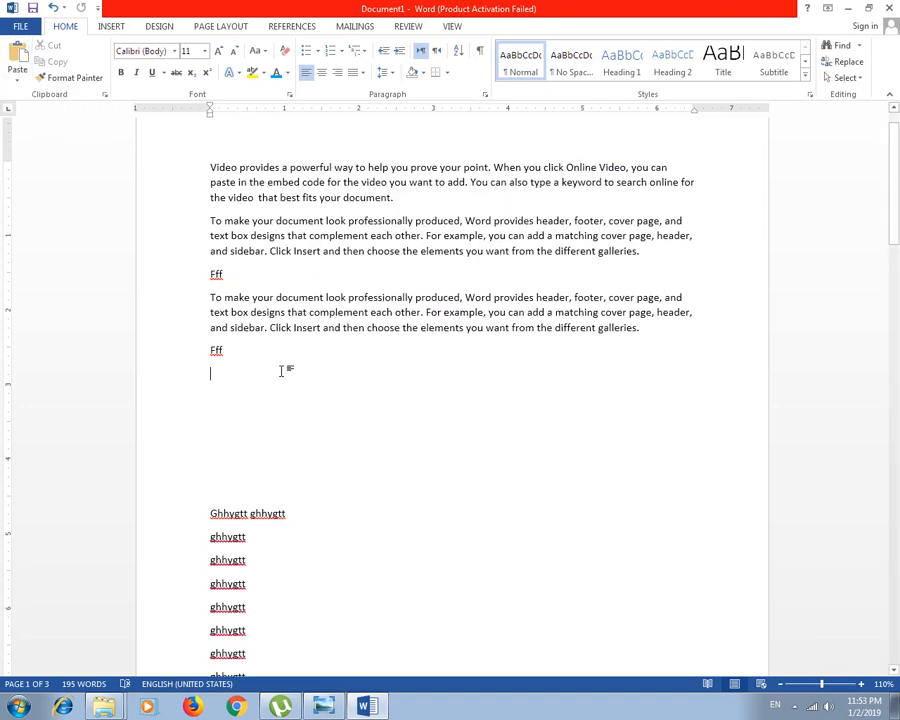
# Step: Paste the copied text after "text bo" in the second "To make your document" paragraph, and replace the split-off remainder using Paste Special as Unformatted Text
pyautogui.moveTo(242, 313); pyautogui.dragTo(248, 313)
pyautogui.hotkey('ctrl', 'v')
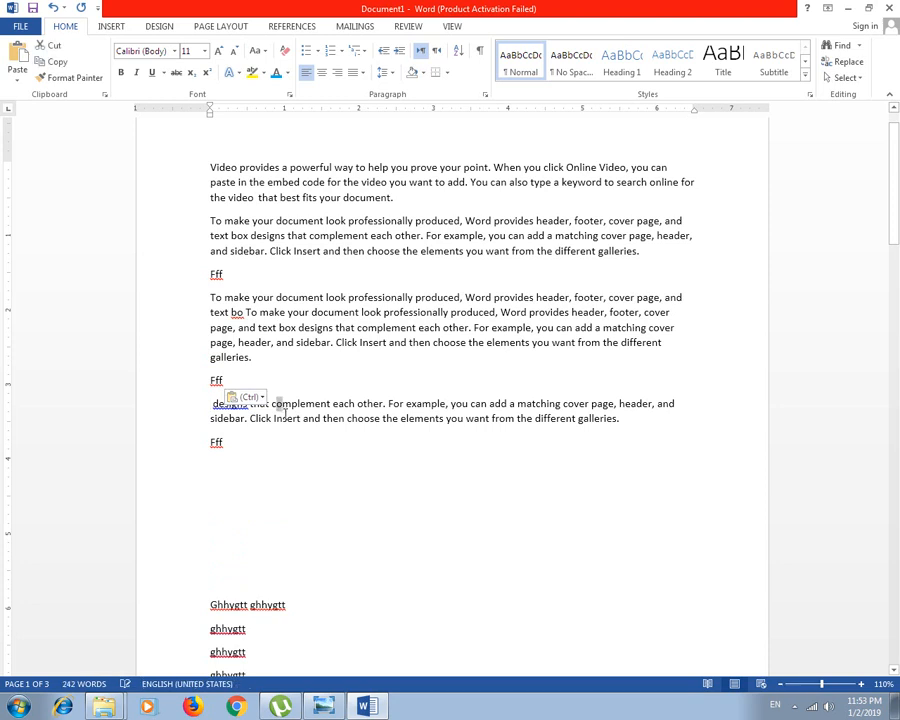
pyautogui.moveTo(210, 403); pyautogui.dragTo(382, 442)
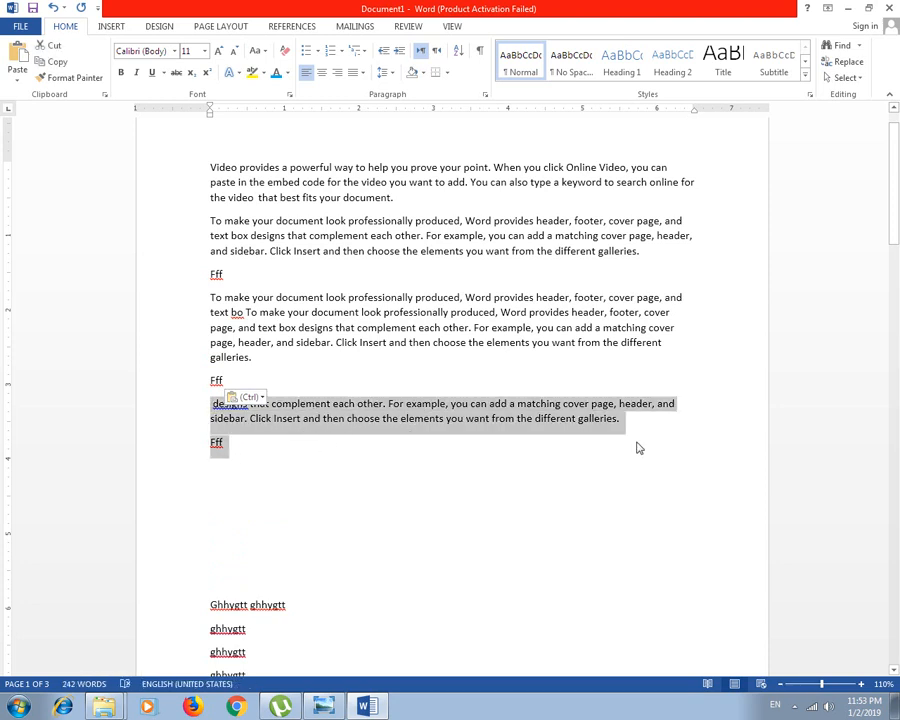
pyautogui.click(17, 78)
pyautogui.click(45, 130)
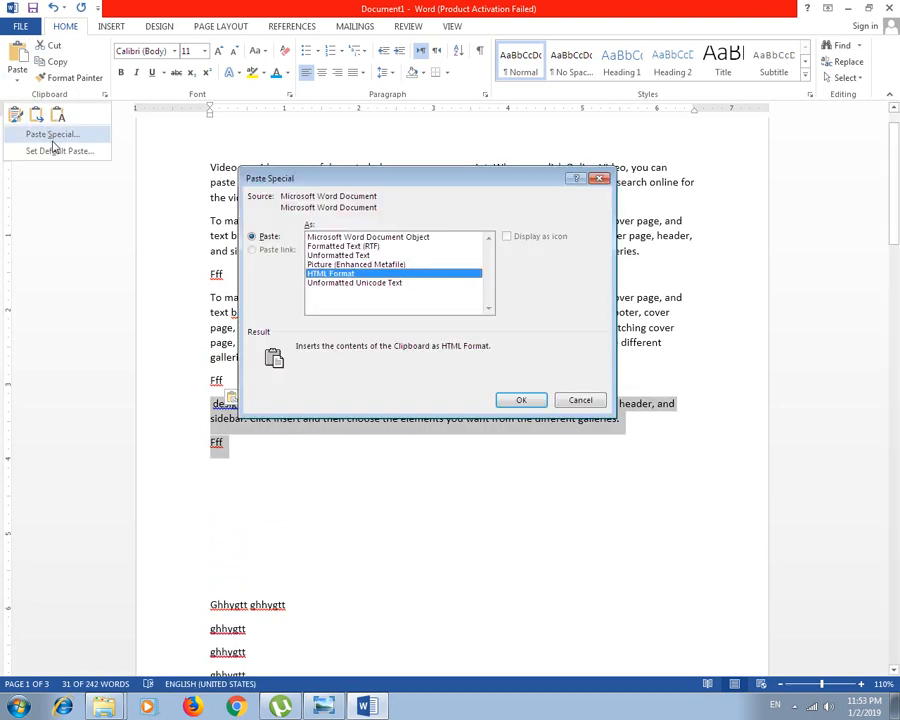
pyautogui.click(338, 255)
pyautogui.click(521, 400)
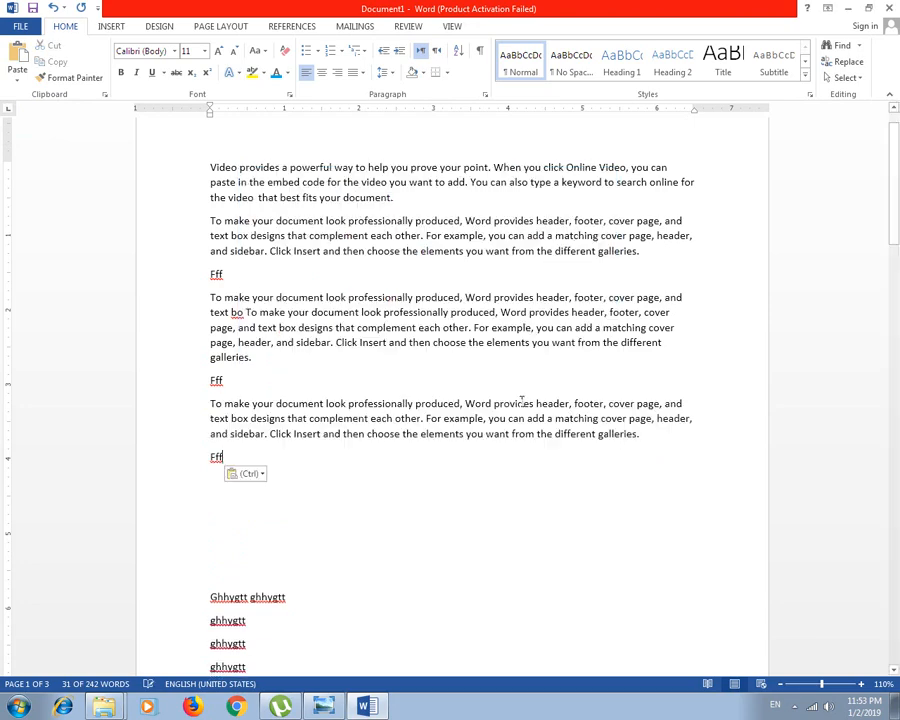
# Step: Review the Paste Special formats and try to replace the last "To make your document" paragraph and its "Fff" line with Picture (Enhanced Metafile)
pyautogui.hotkey('ctrl', 'z')
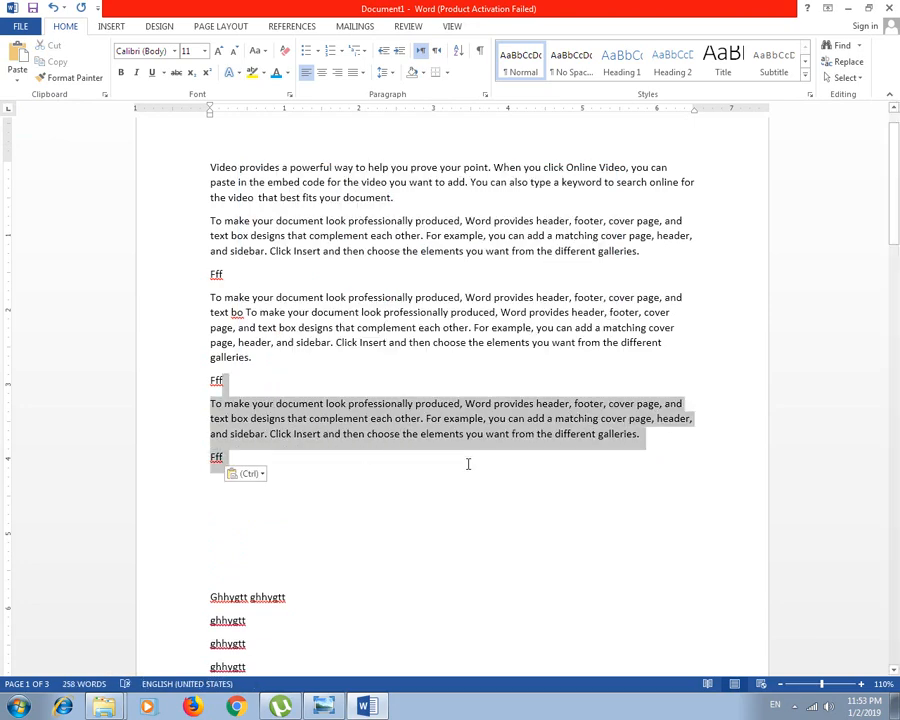
pyautogui.click(17, 78)
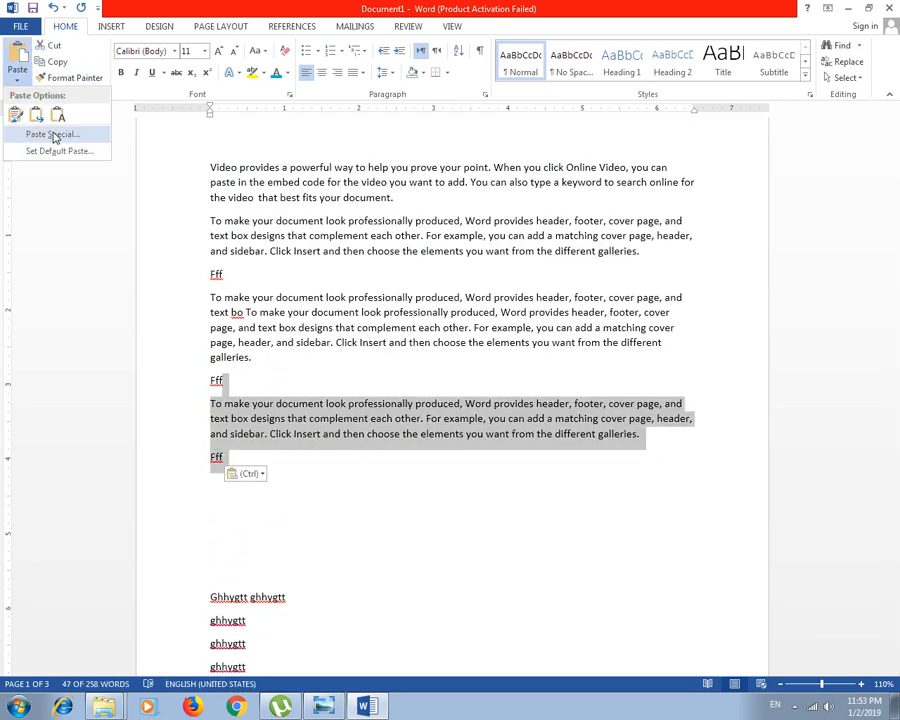
pyautogui.click(52, 135)
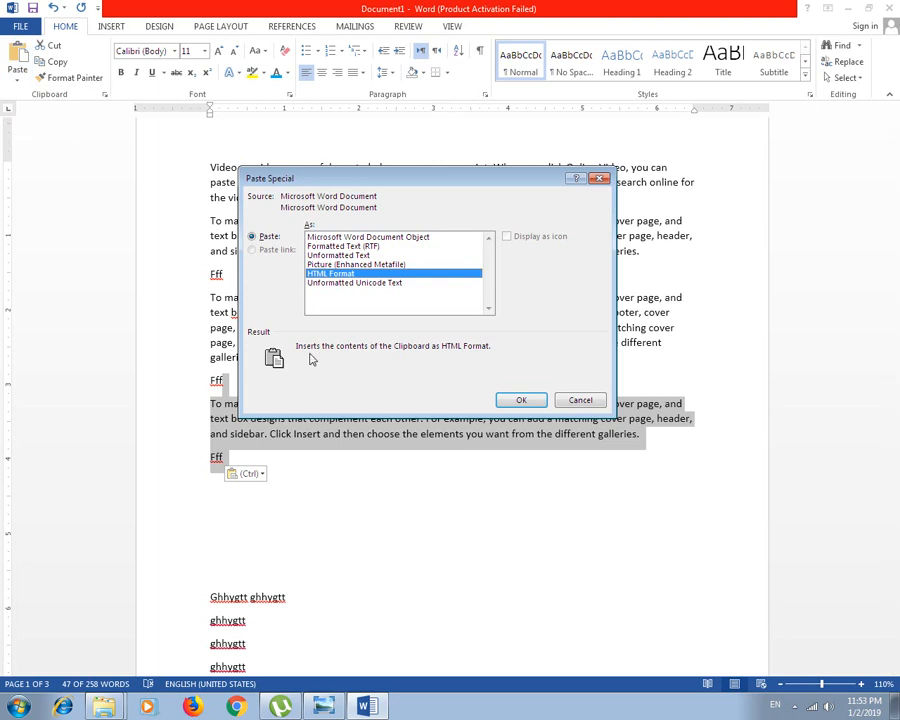
pyautogui.click(336, 266)
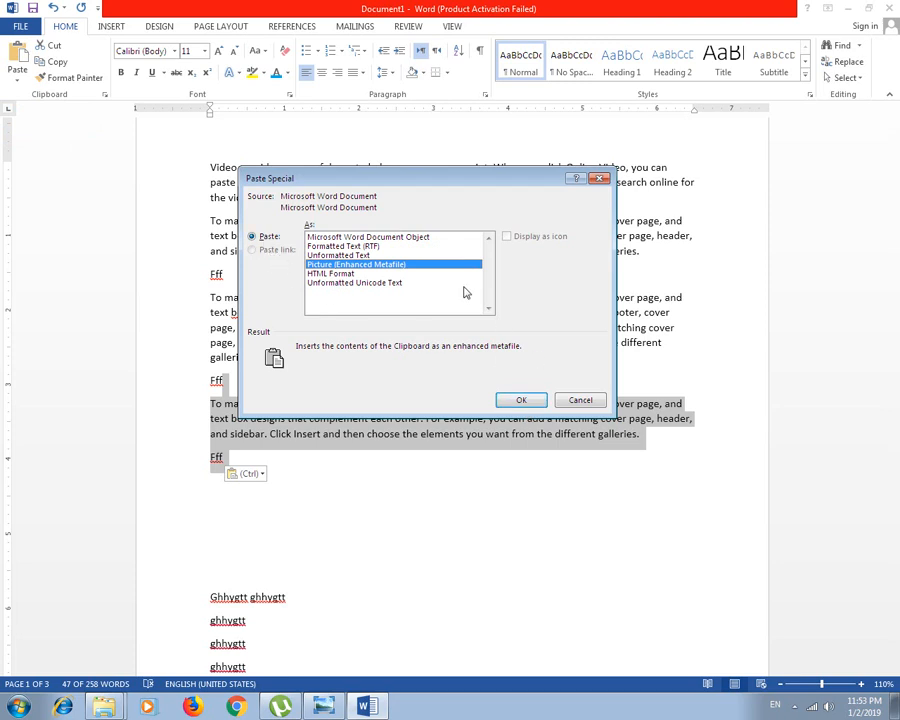
pyautogui.click(350, 237)
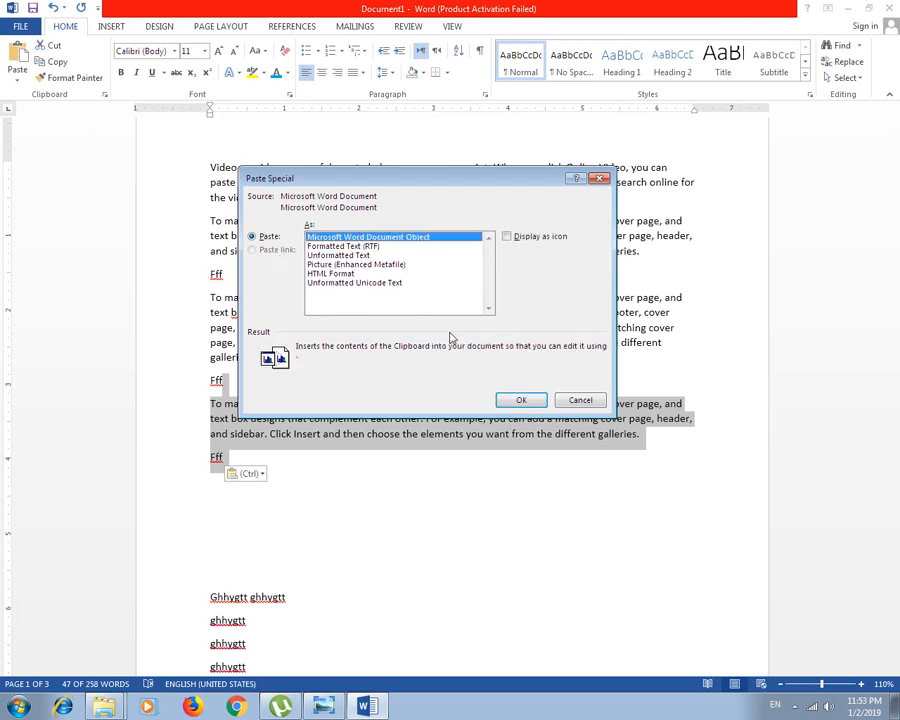
pyautogui.click(384, 274)
pyautogui.press('Up')
pyautogui.click(537, 400)
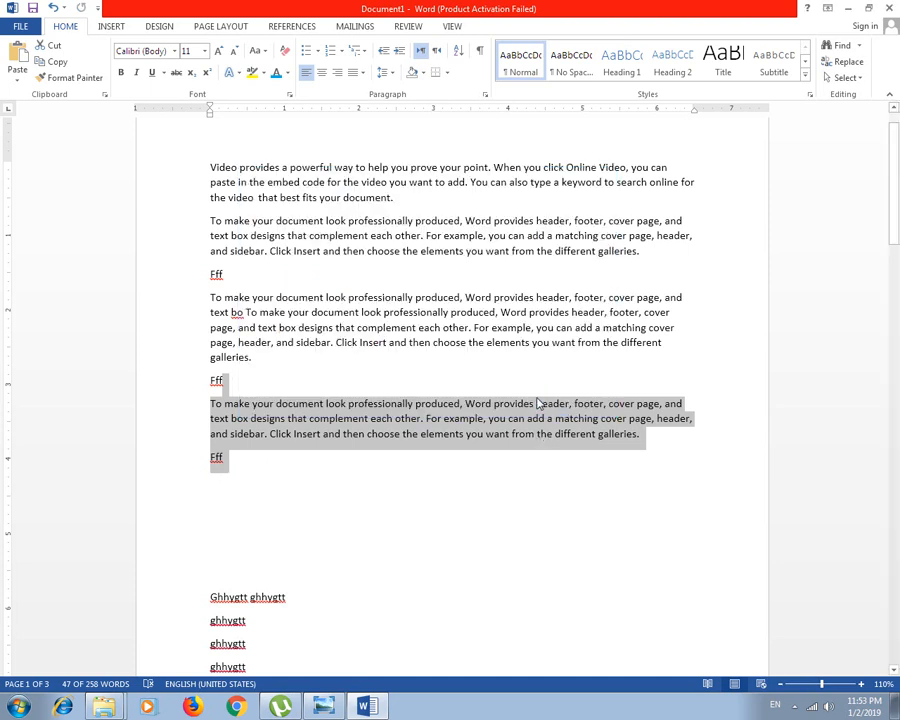
pyautogui.moveTo(316, 404); pyautogui.dragTo(665, 492)
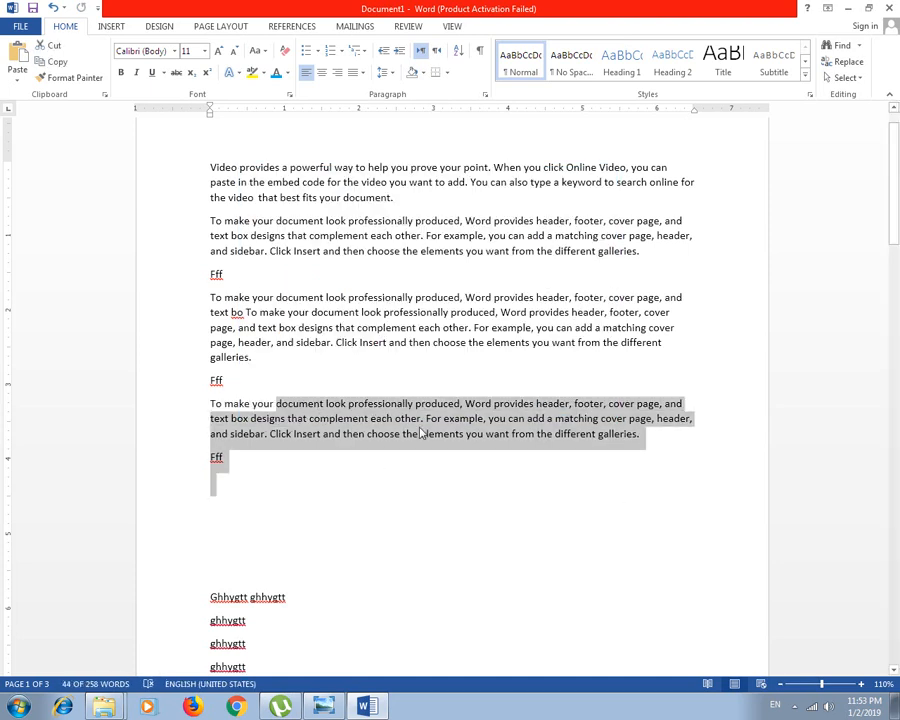
pyautogui.click(17, 76)
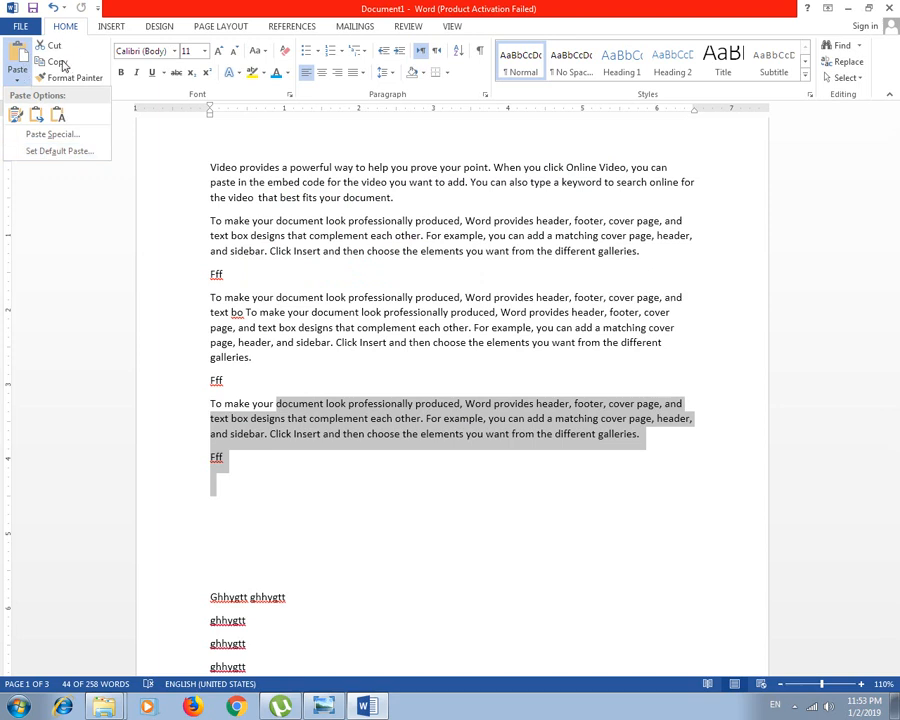
pyautogui.click(130, 165)
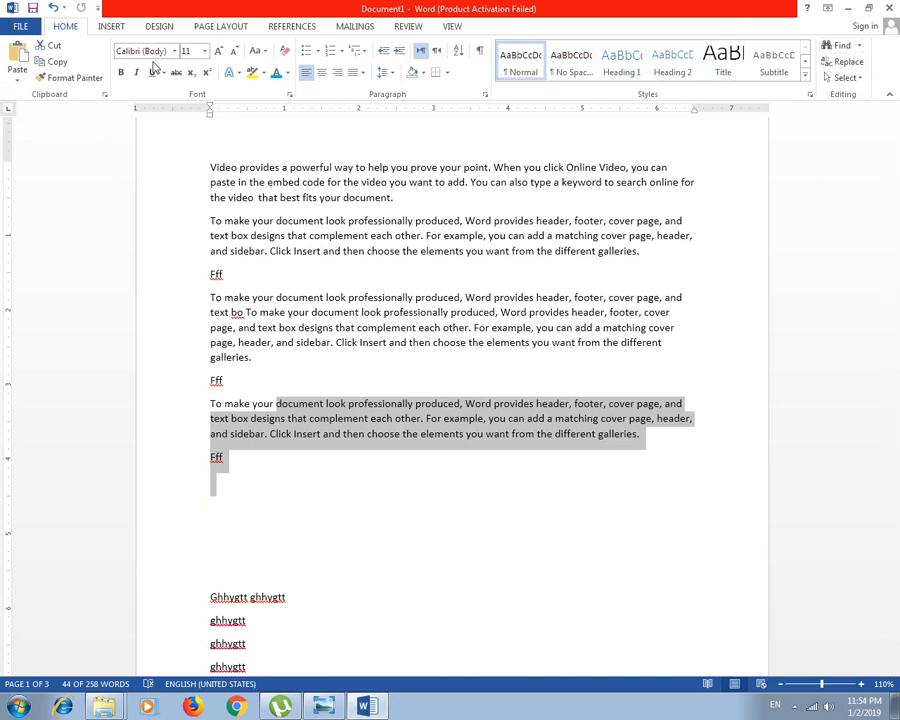
pyautogui.click(110, 27)
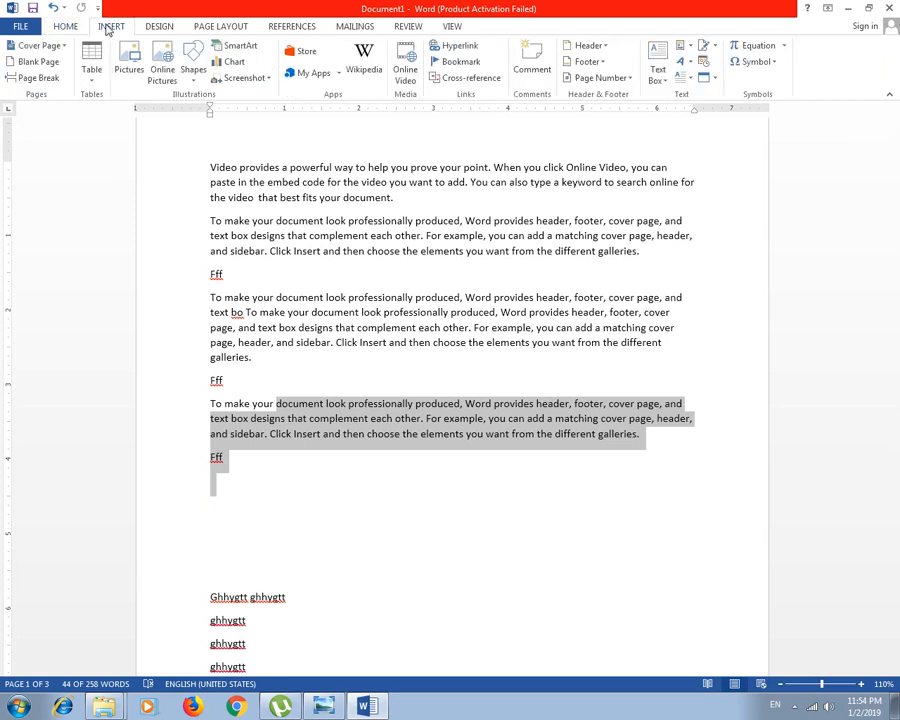
pyautogui.click(64, 27)
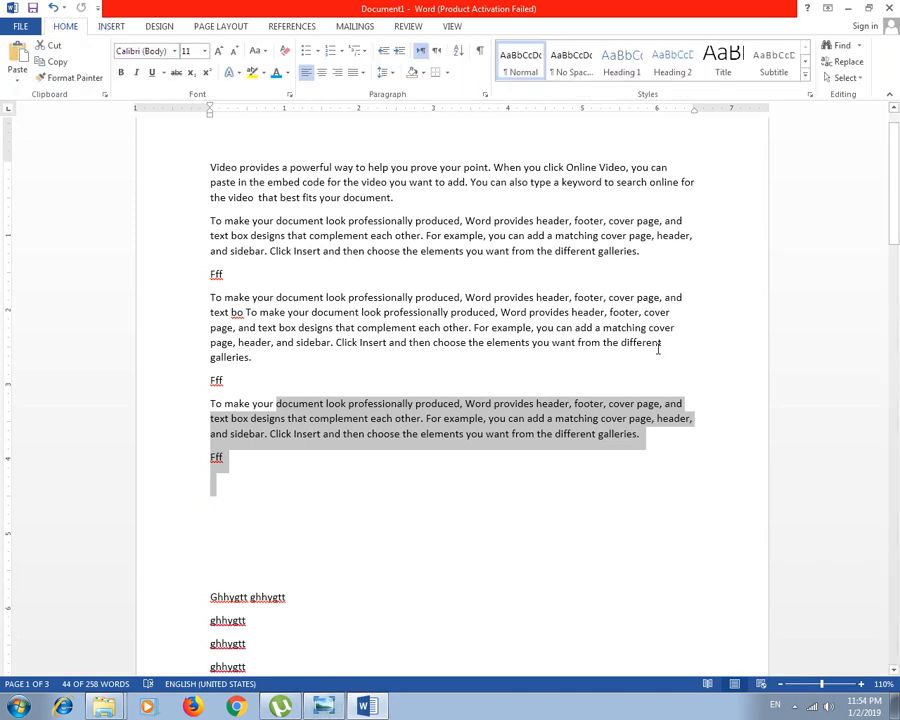
# Step: Minimize the document to reach the Windows desktop and show the hidden notification-area icons
pyautogui.click(847, 9)
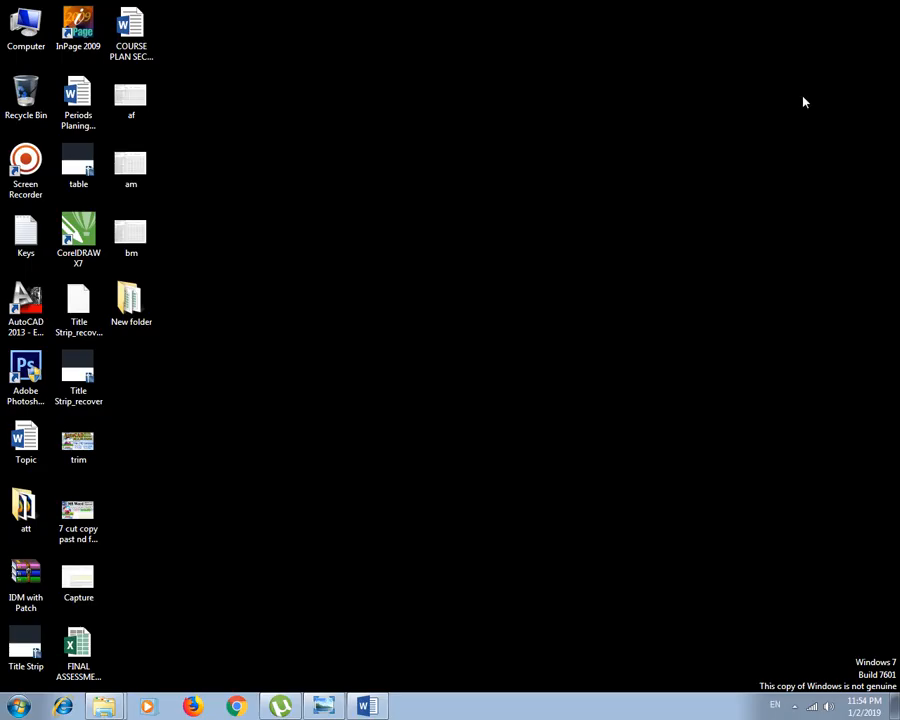
pyautogui.rightClick(364, 496)
pyautogui.click(408, 532)
pyautogui.click(793, 707)
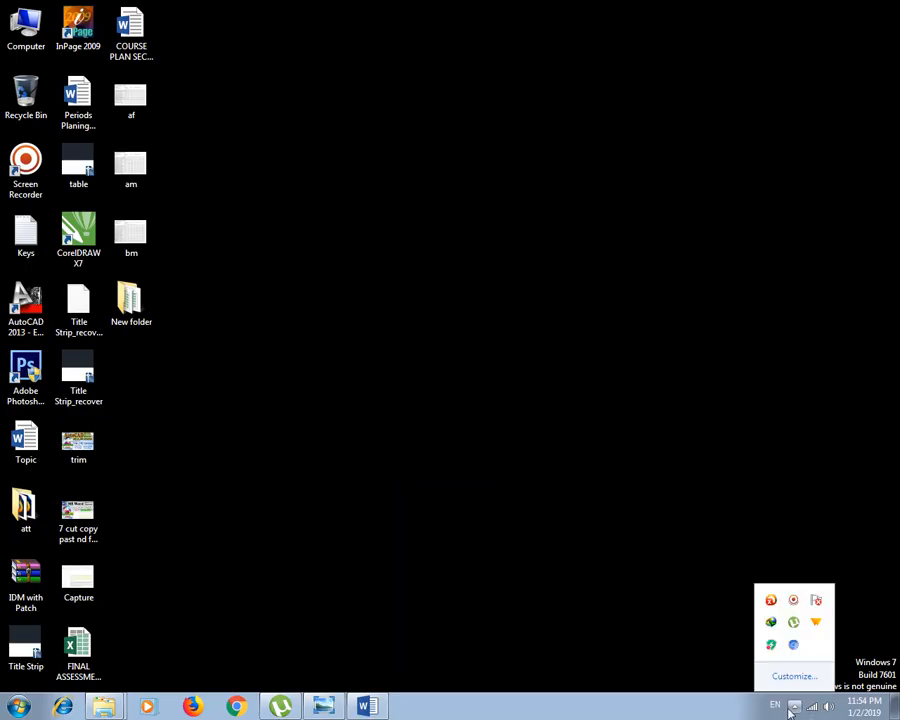